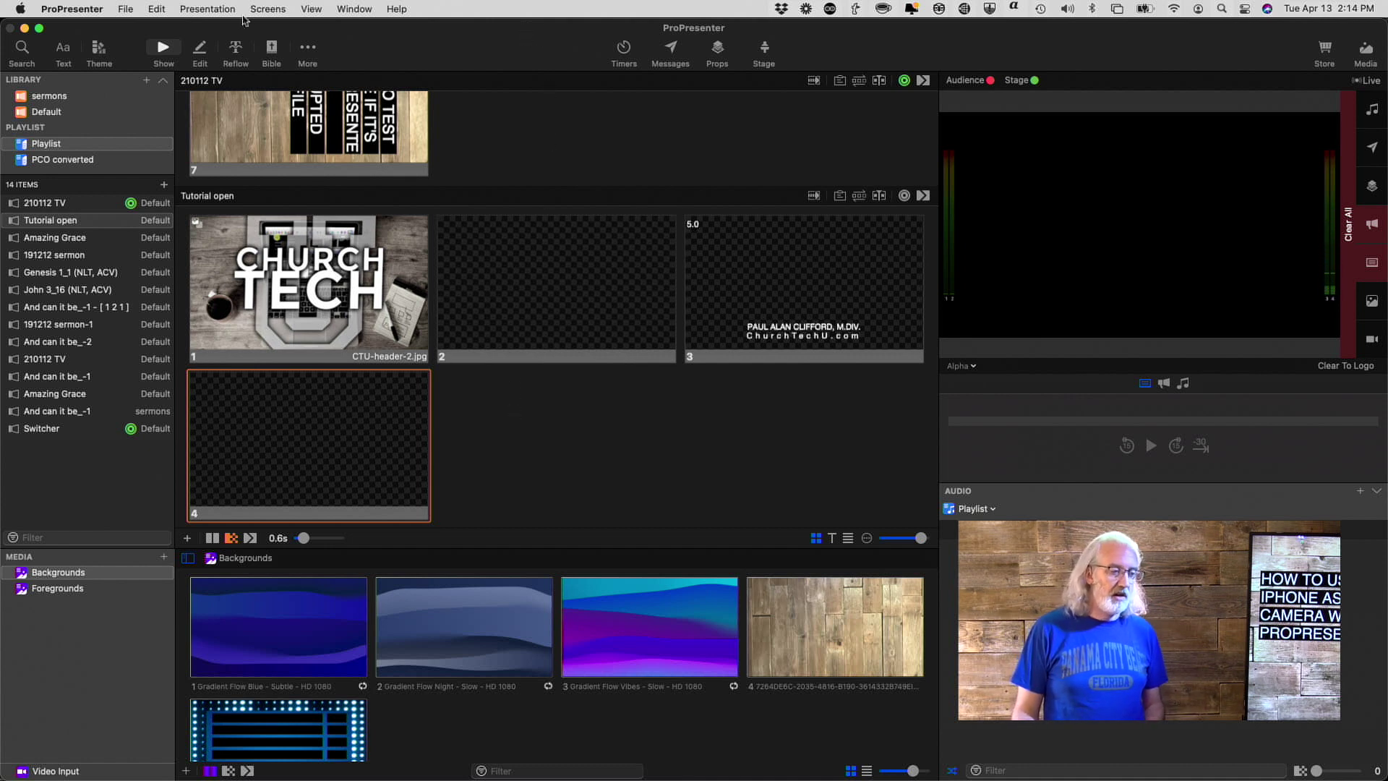
- Open the ProPresenter menu in the macOS menu bar
{"action": "left_click", "coordinate": [54, 8]}
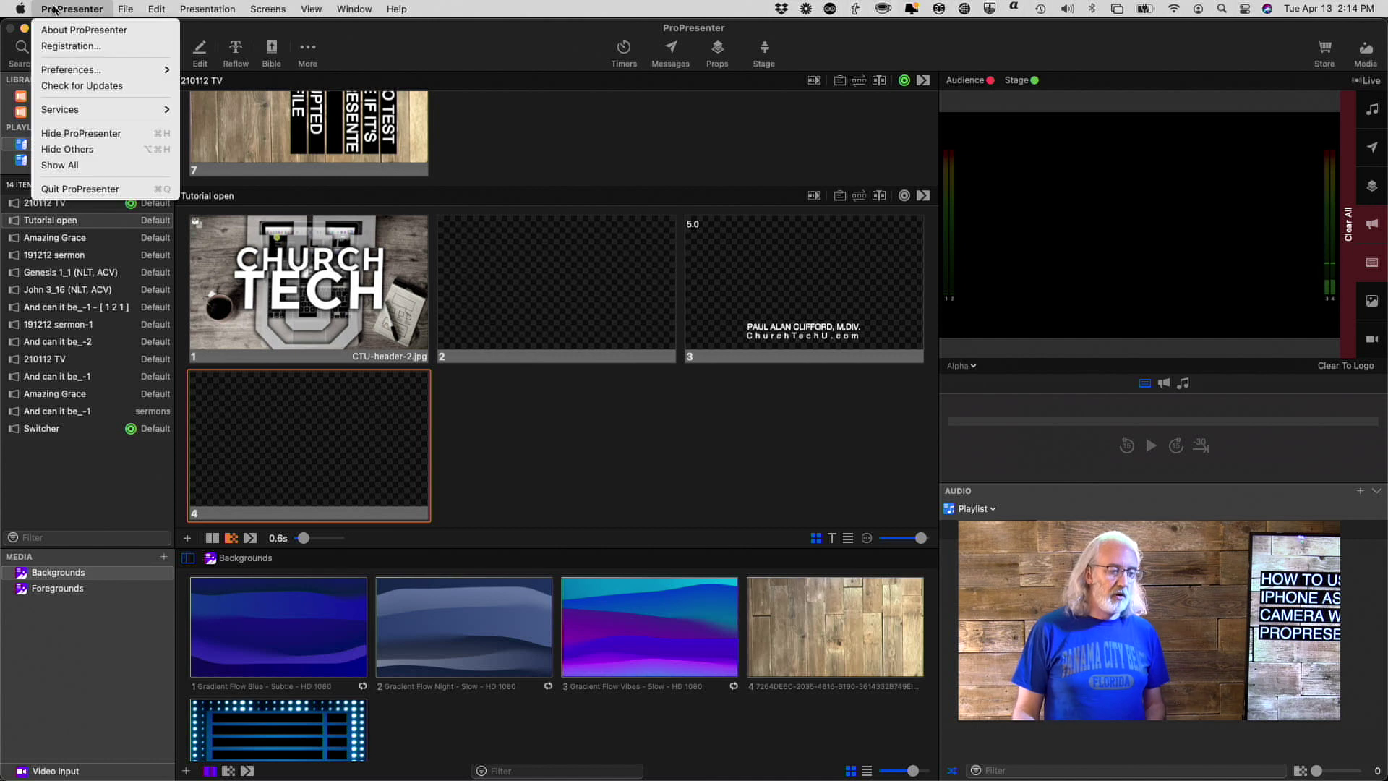
- Go to the Inputs preferences and select the NDI iPhone video input
{"action": "mouse_move", "coordinate": [72, 70]}
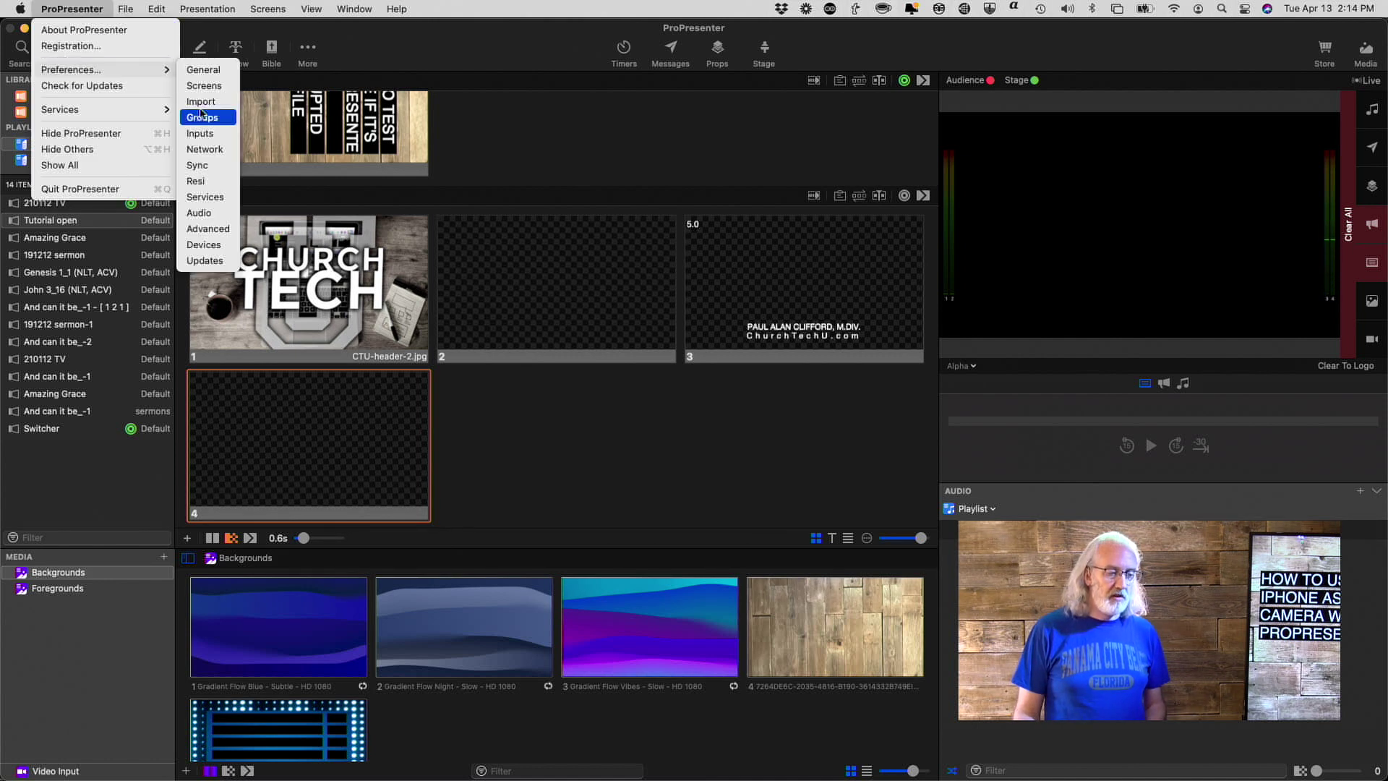
{"action": "left_click", "coordinate": [200, 132]}
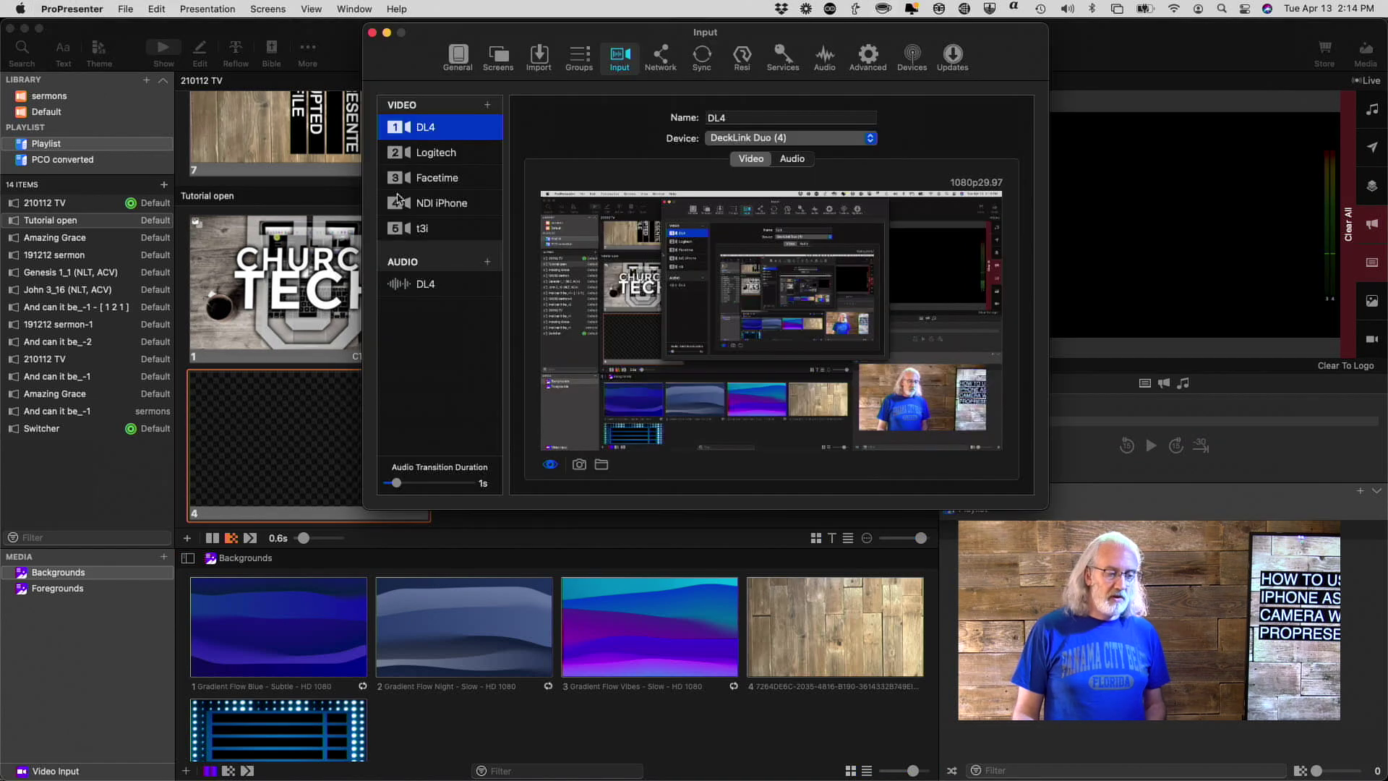
{"action": "left_click", "coordinate": [443, 205]}
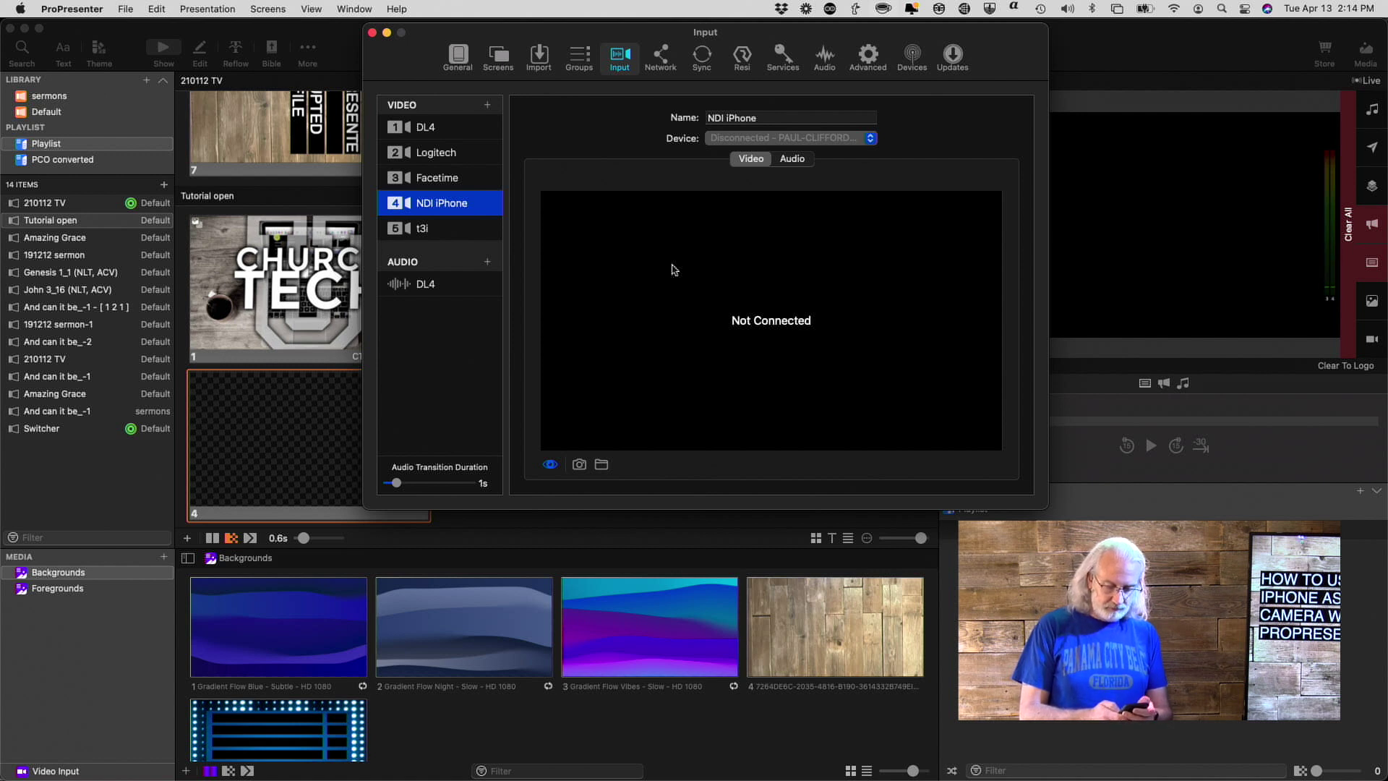
- Set the NDI iPhone input's device to the iPhone's NDI HX Camera at 1080p30
{"action": "left_click", "coordinate": [871, 138]}
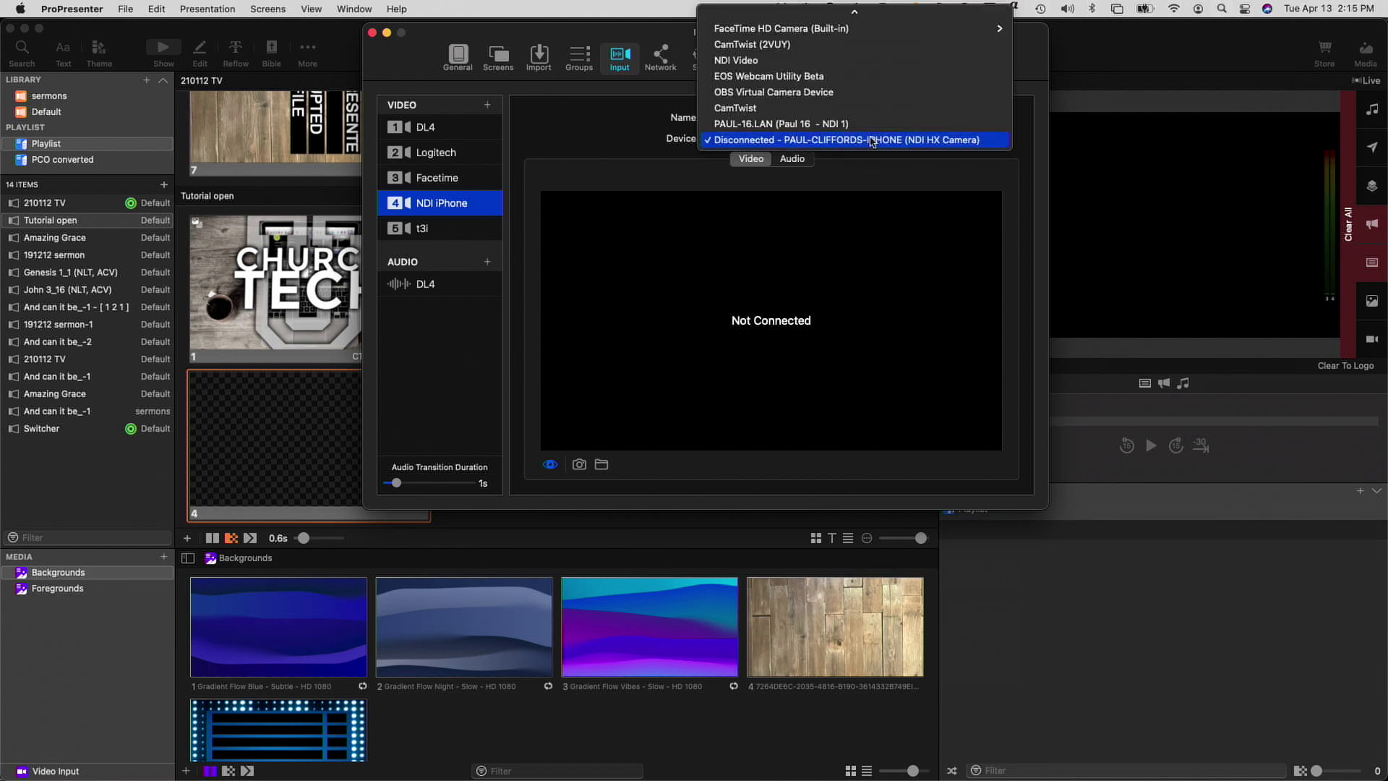
{"action": "left_click", "coordinate": [873, 141]}
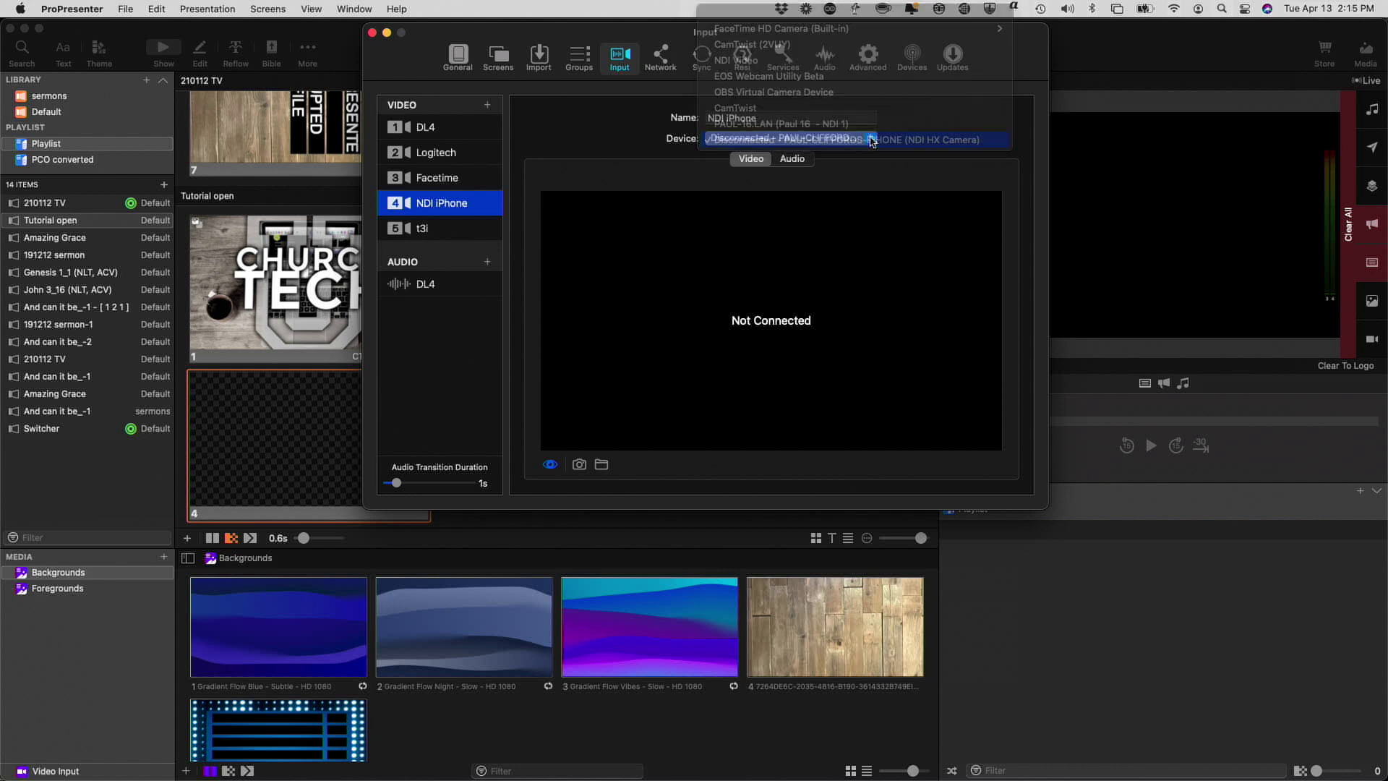
{"action": "left_click", "coordinate": [872, 139]}
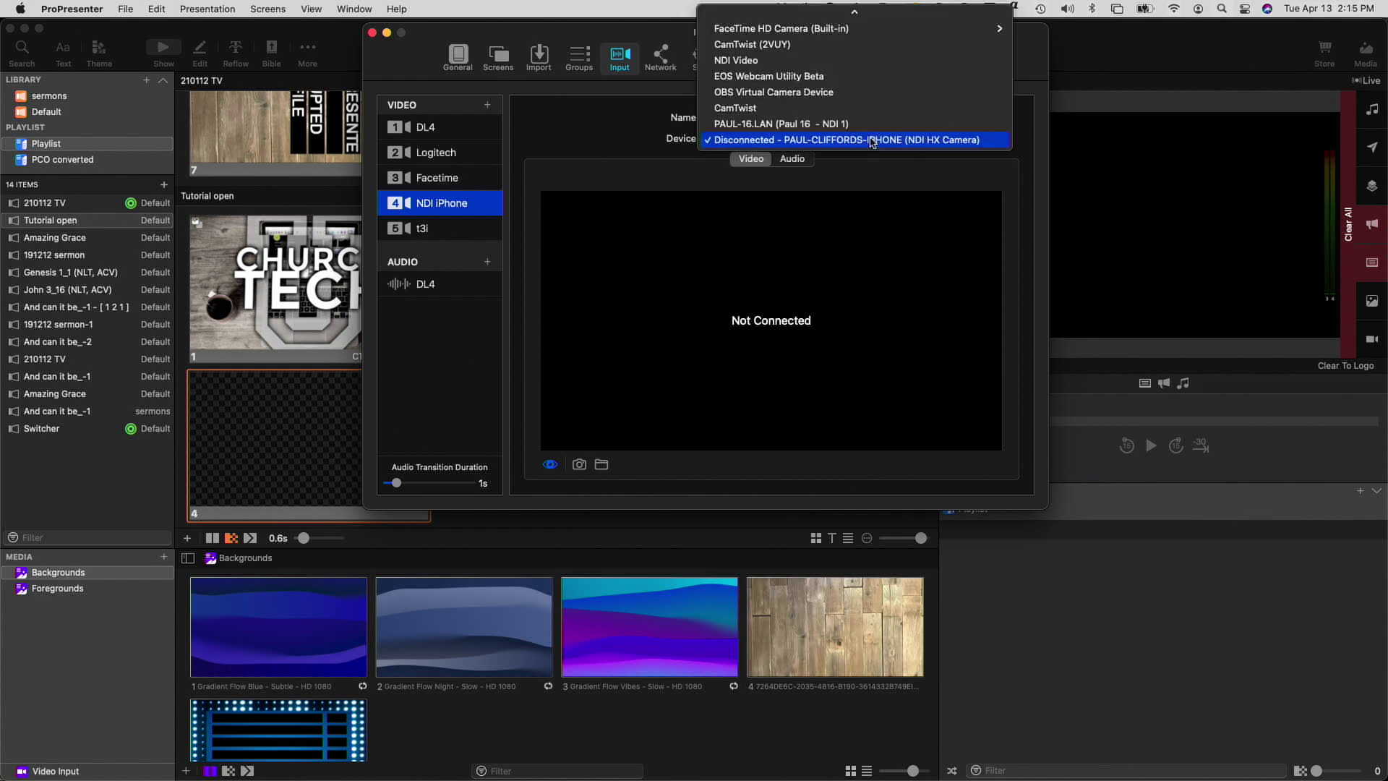
{"action": "left_click", "coordinate": [873, 141]}
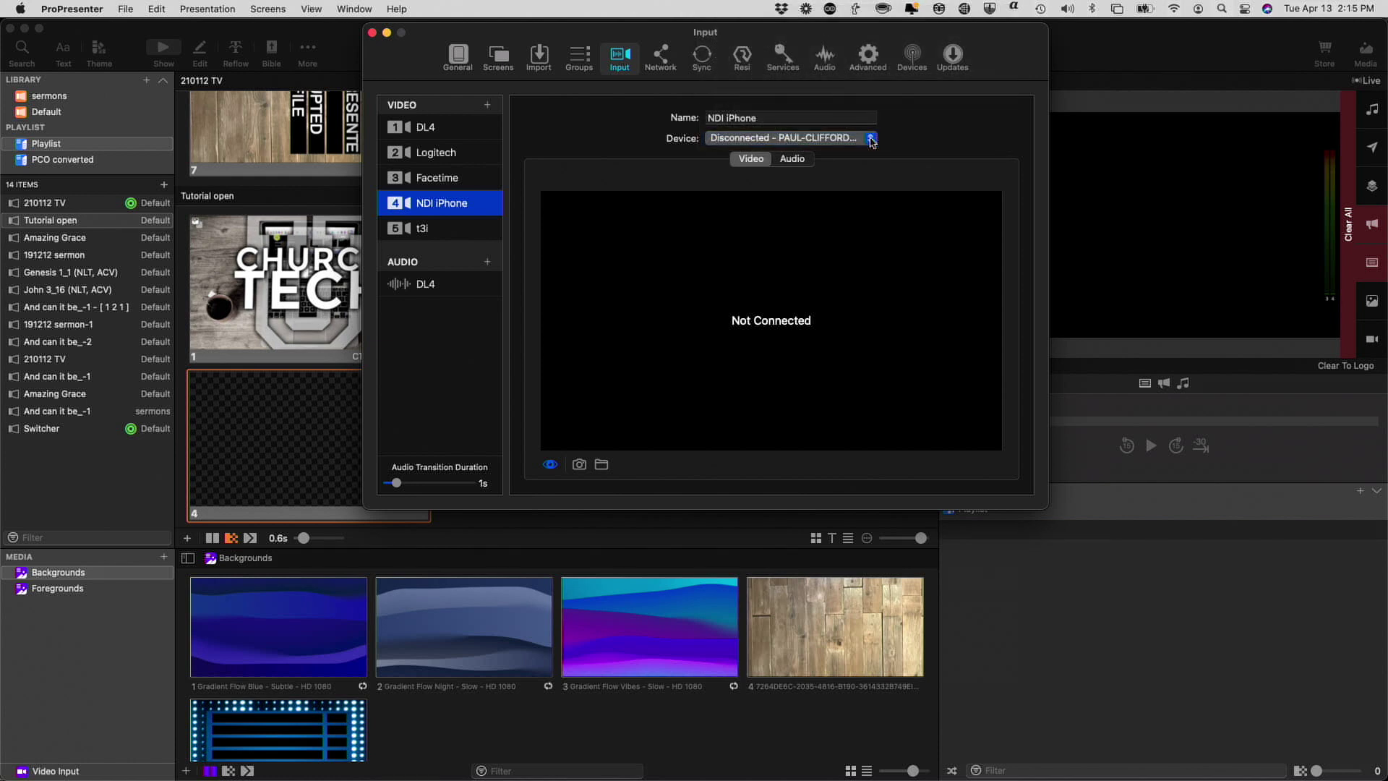
{"action": "left_click", "coordinate": [873, 140]}
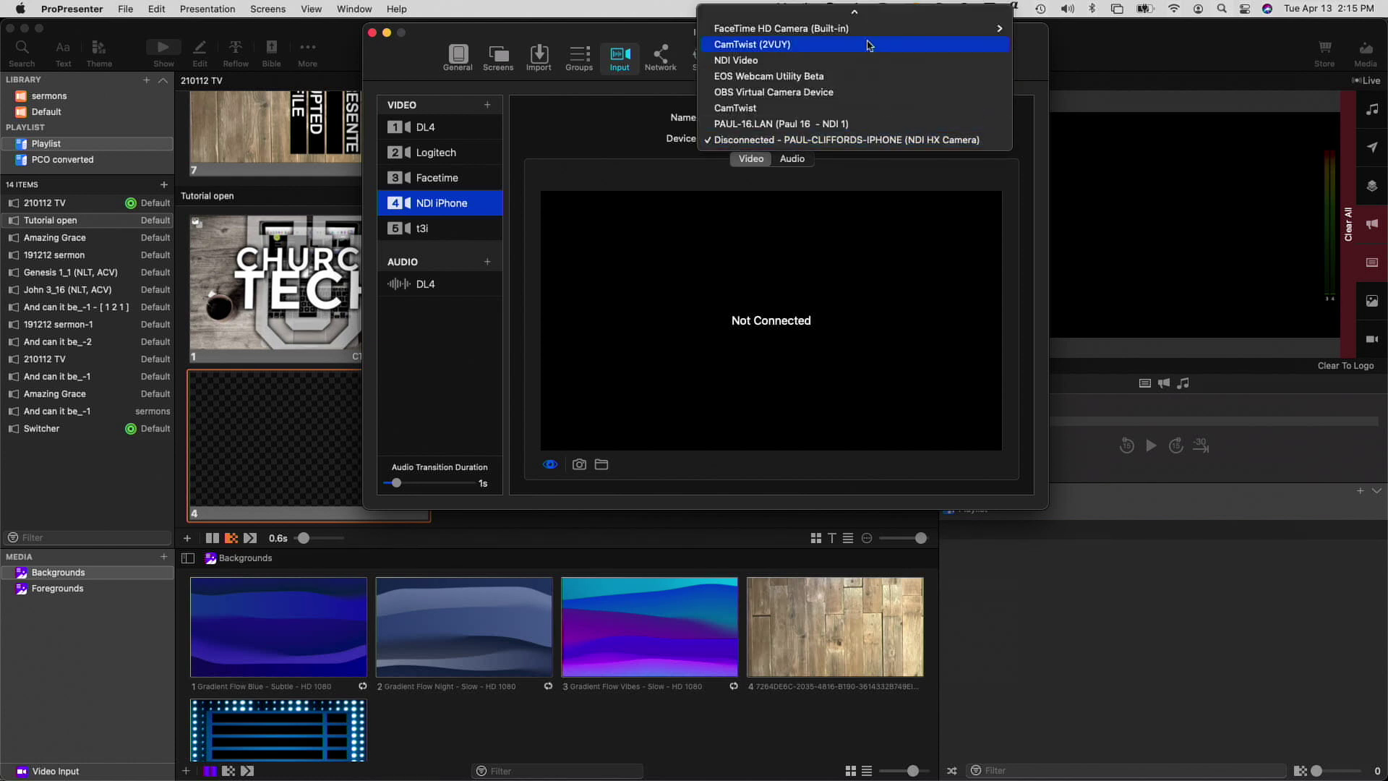
{"action": "left_click", "coordinate": [860, 154]}
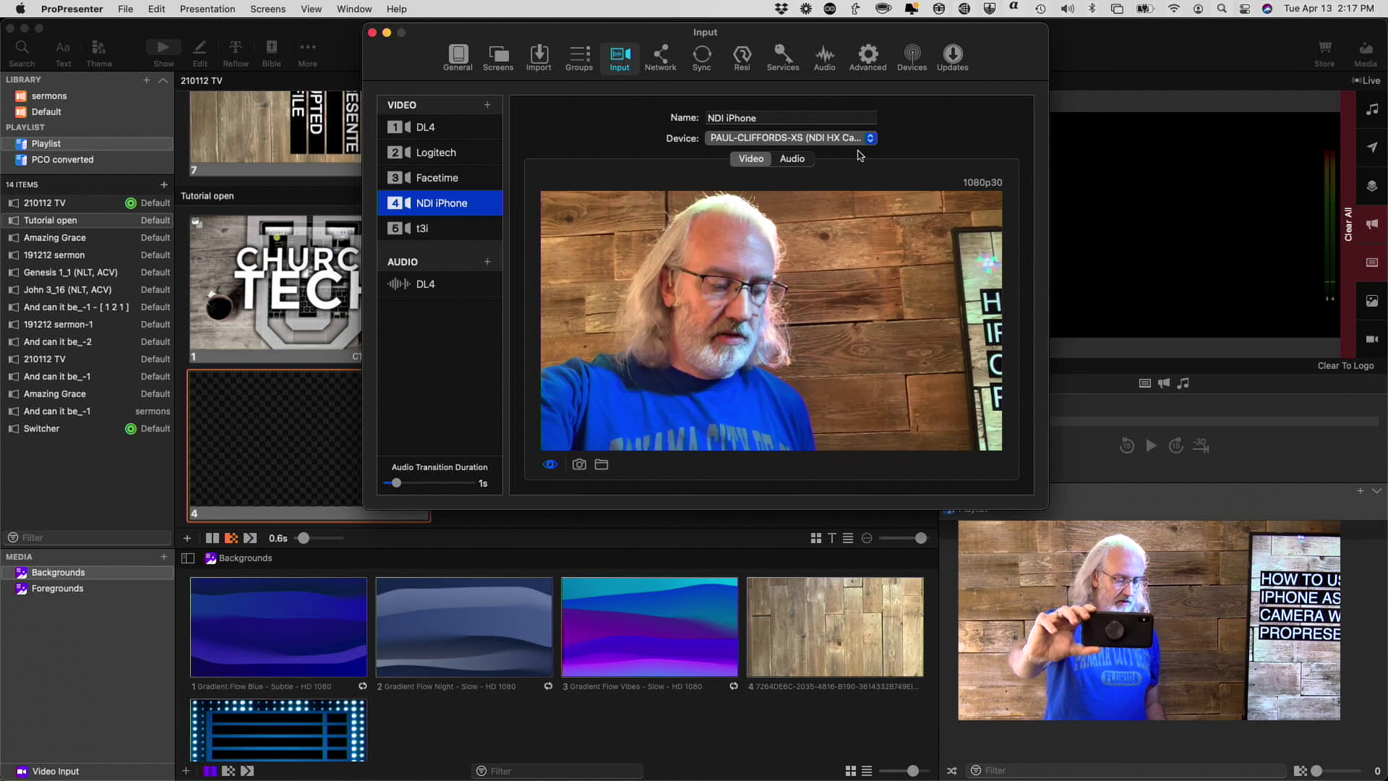
{"action": "key", "text": "super+Tab"}
- In Chrome, read through NewTek's NDI Camera page, then bring up the $19.99 Google Play listing
{"action": "key", "text": "super+Tab"}
{"action": "key", "text": "super+Tab"}
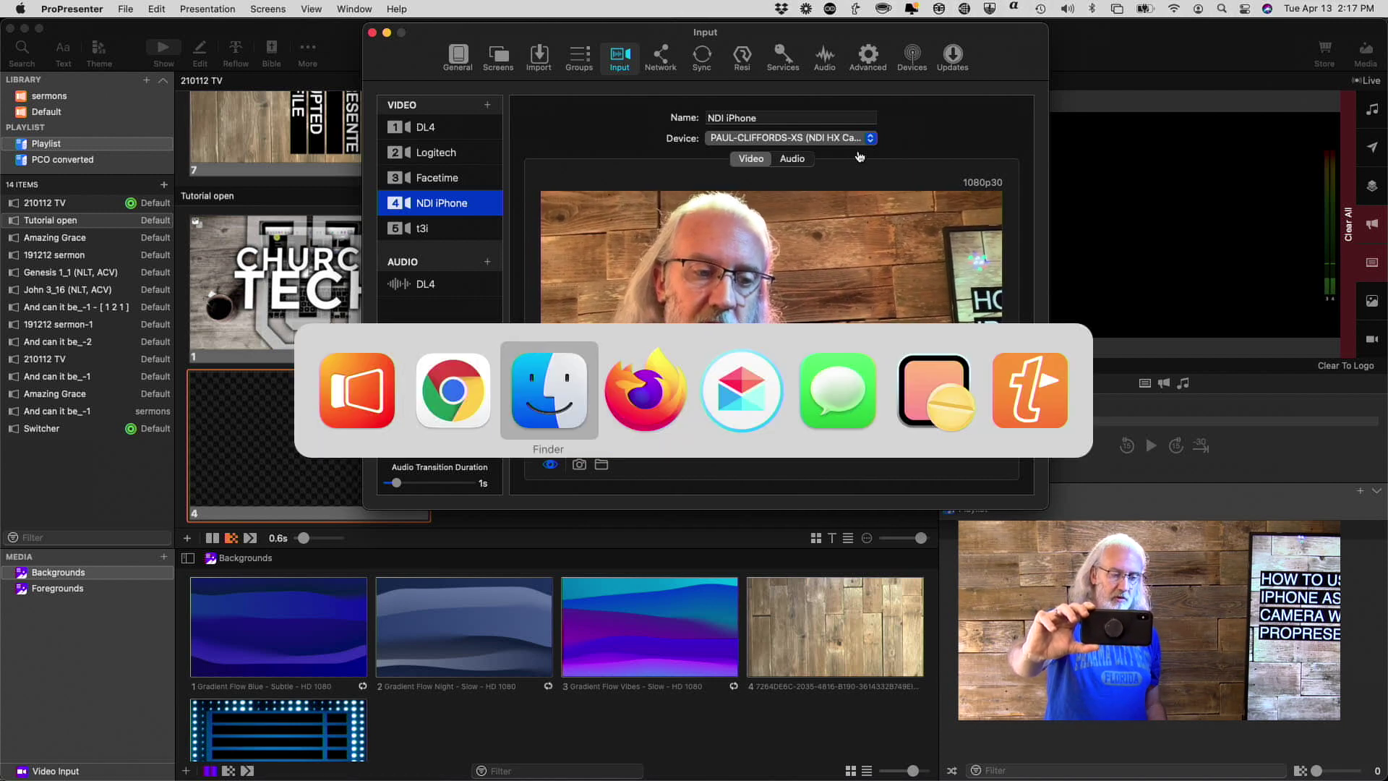
{"action": "key", "text": "super+Tab"}
{"action": "key", "text": "super+Tab"}
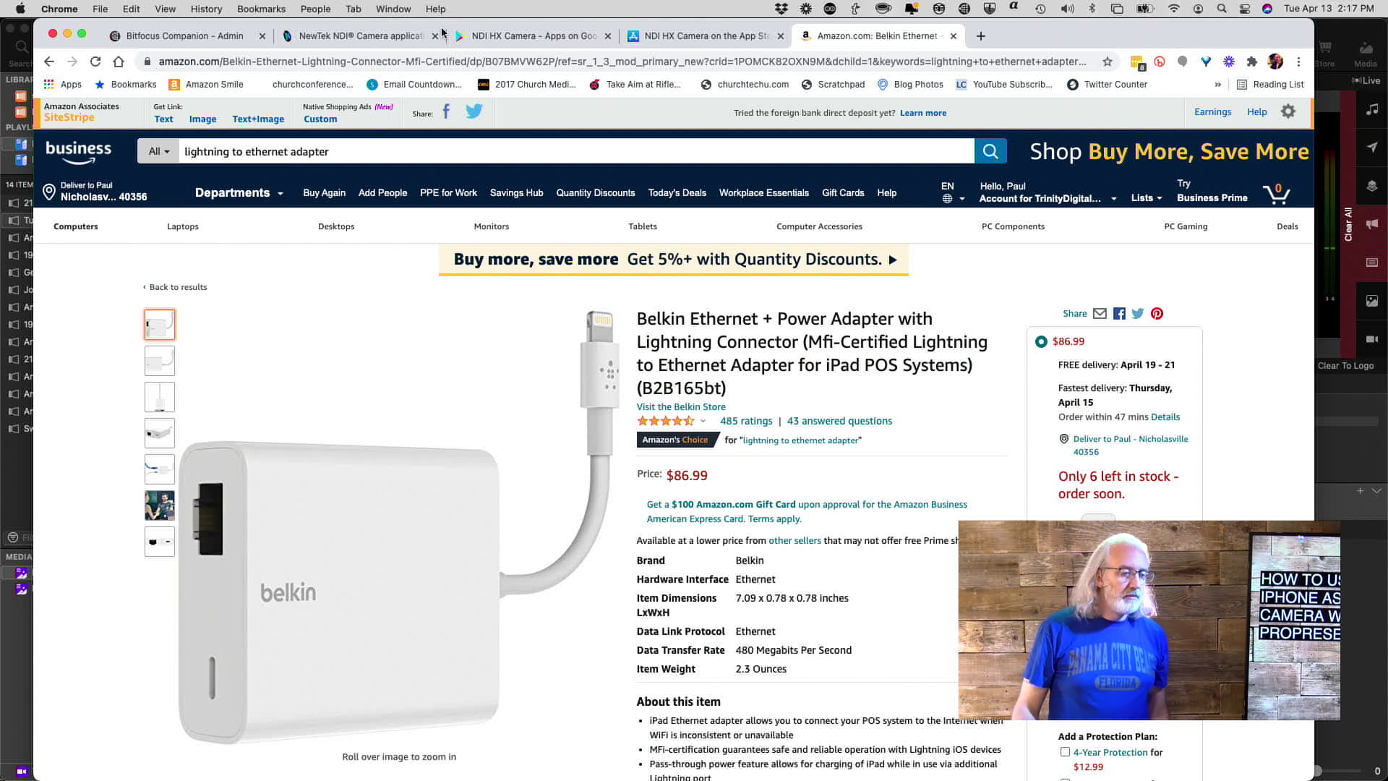
{"action": "left_click", "coordinate": [400, 34]}
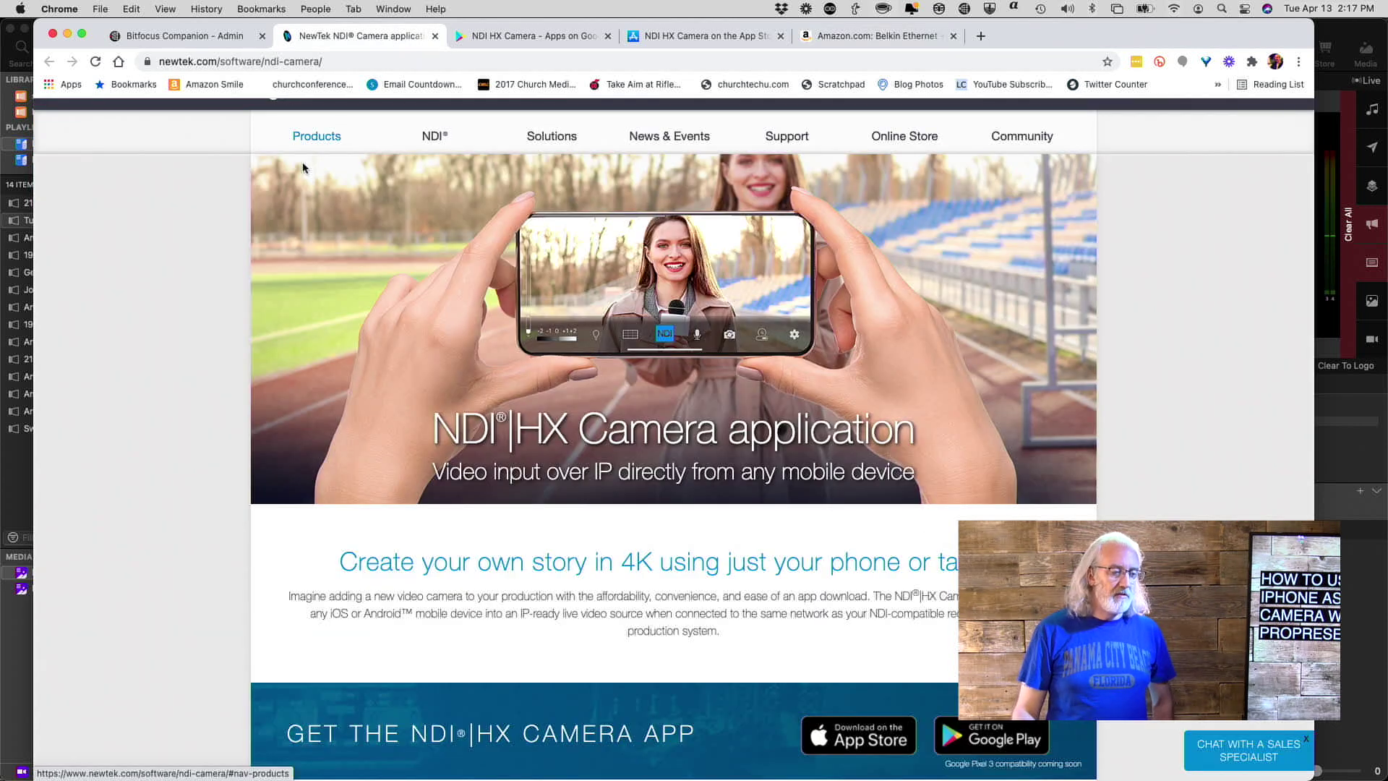
{"action": "scroll", "coordinate": [414, 364], "scroll_direction": "down", "scroll_amount": 7}
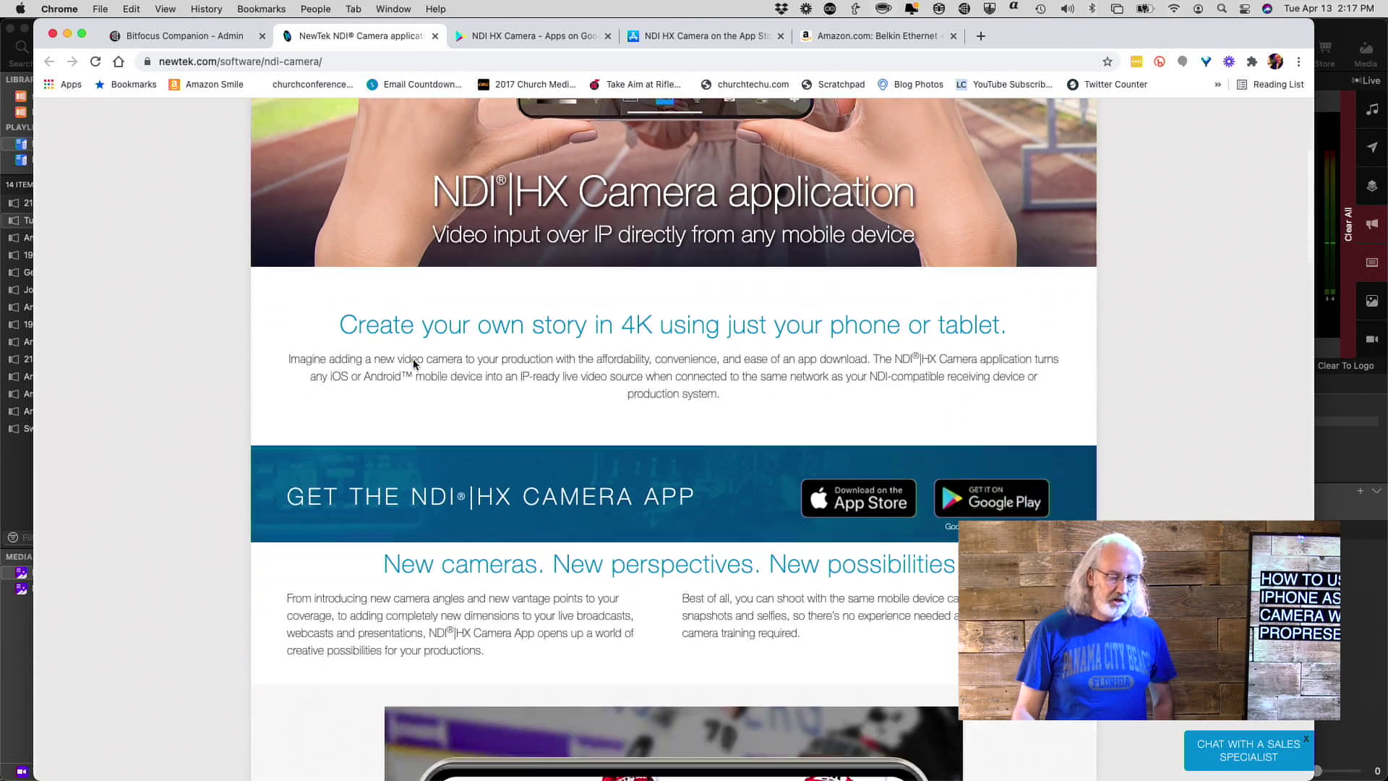
{"action": "scroll", "coordinate": [415, 364], "scroll_direction": "down", "scroll_amount": 1}
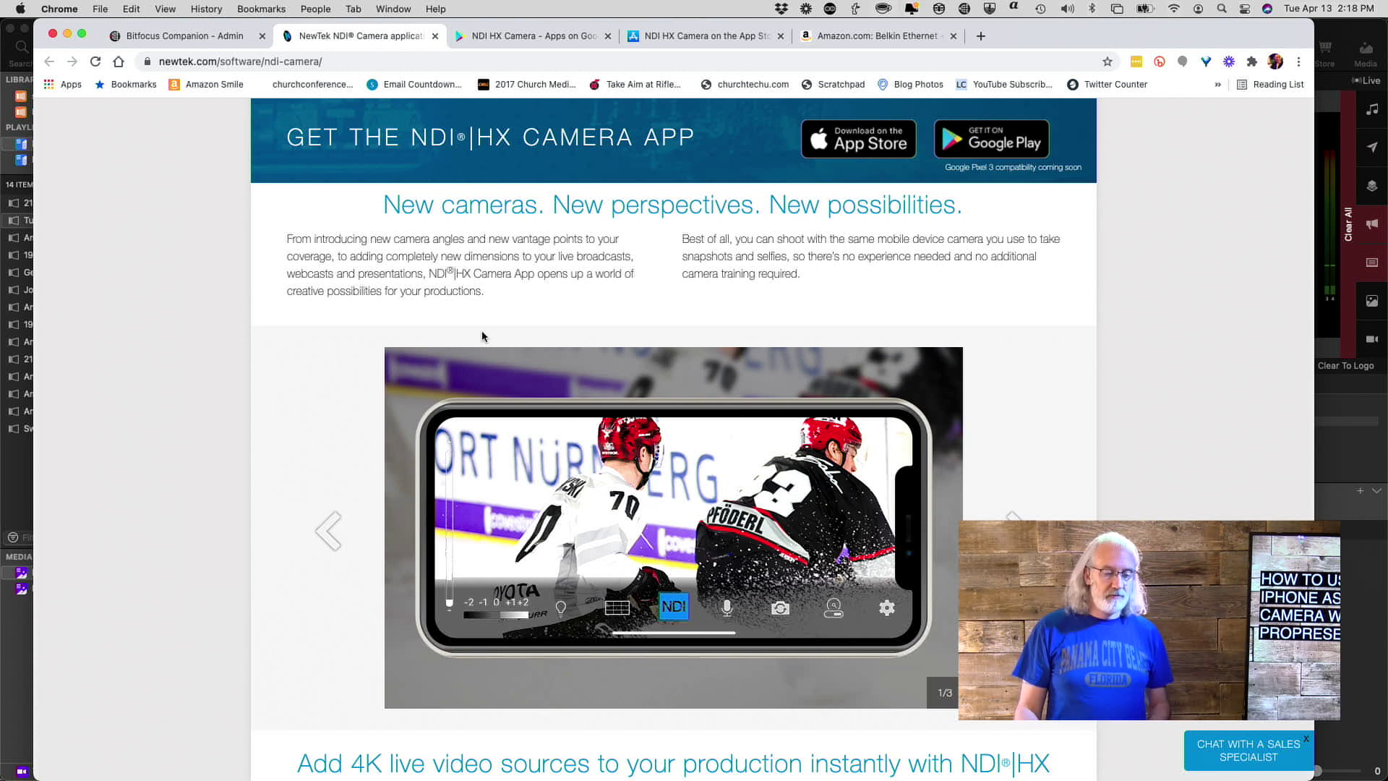
{"action": "scroll", "coordinate": [482, 336], "scroll_direction": "down", "scroll_amount": 3}
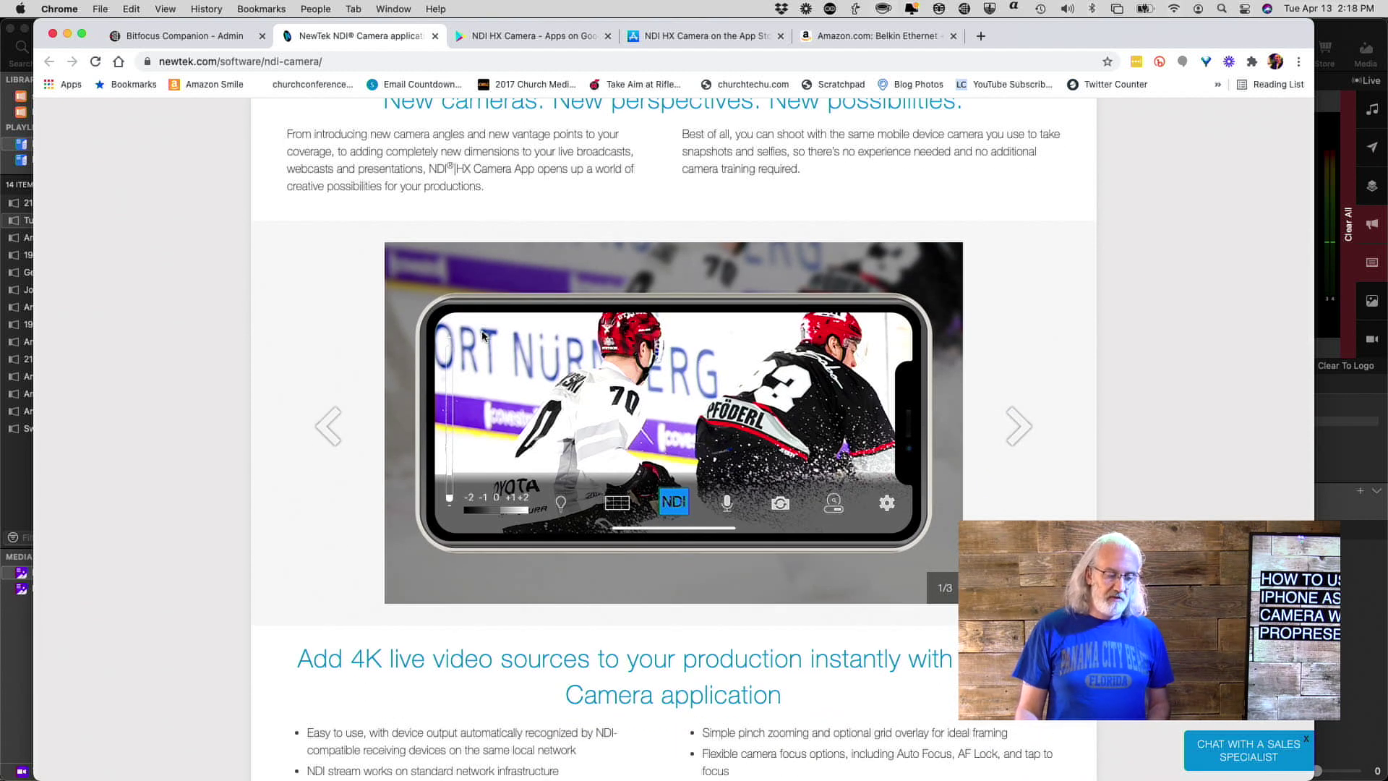
{"action": "scroll", "coordinate": [470, 339], "scroll_direction": "down", "scroll_amount": 3}
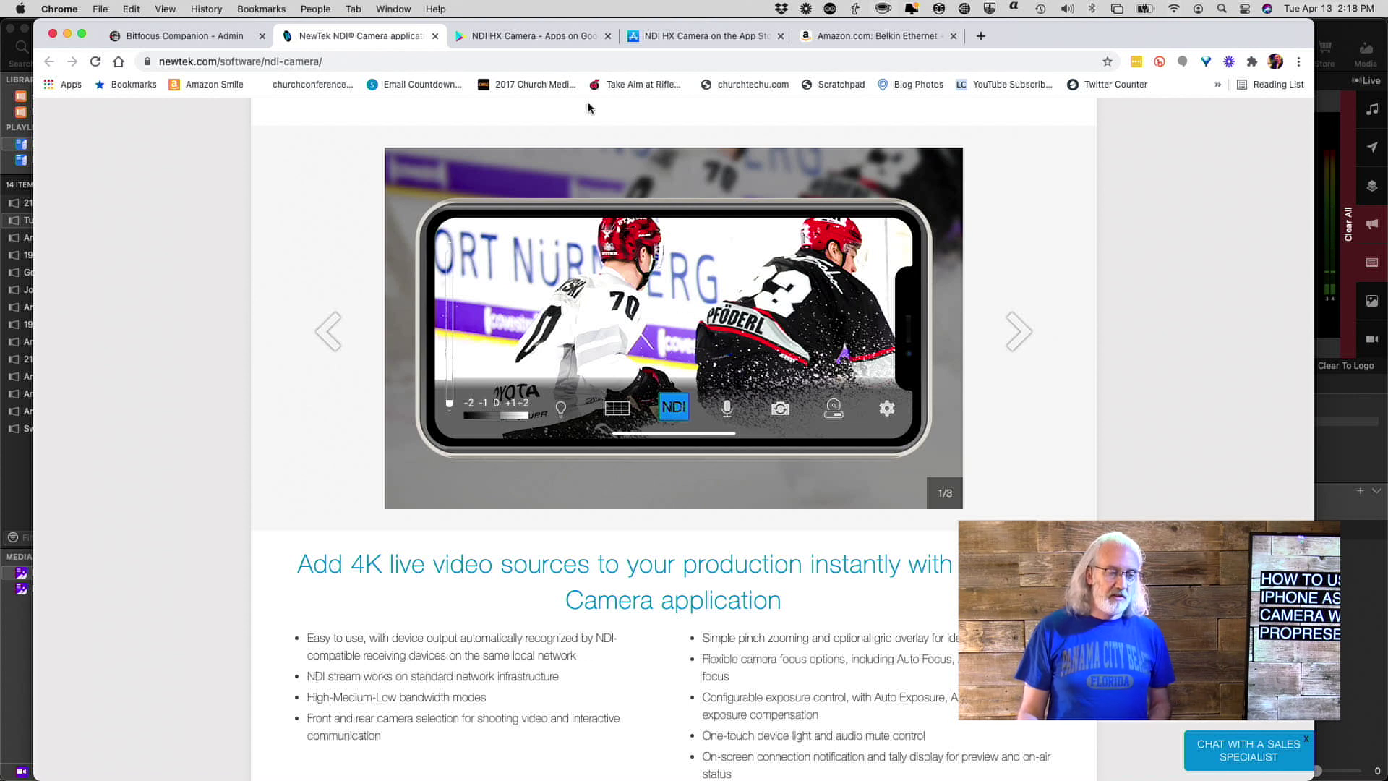
{"action": "left_click", "coordinate": [546, 36]}
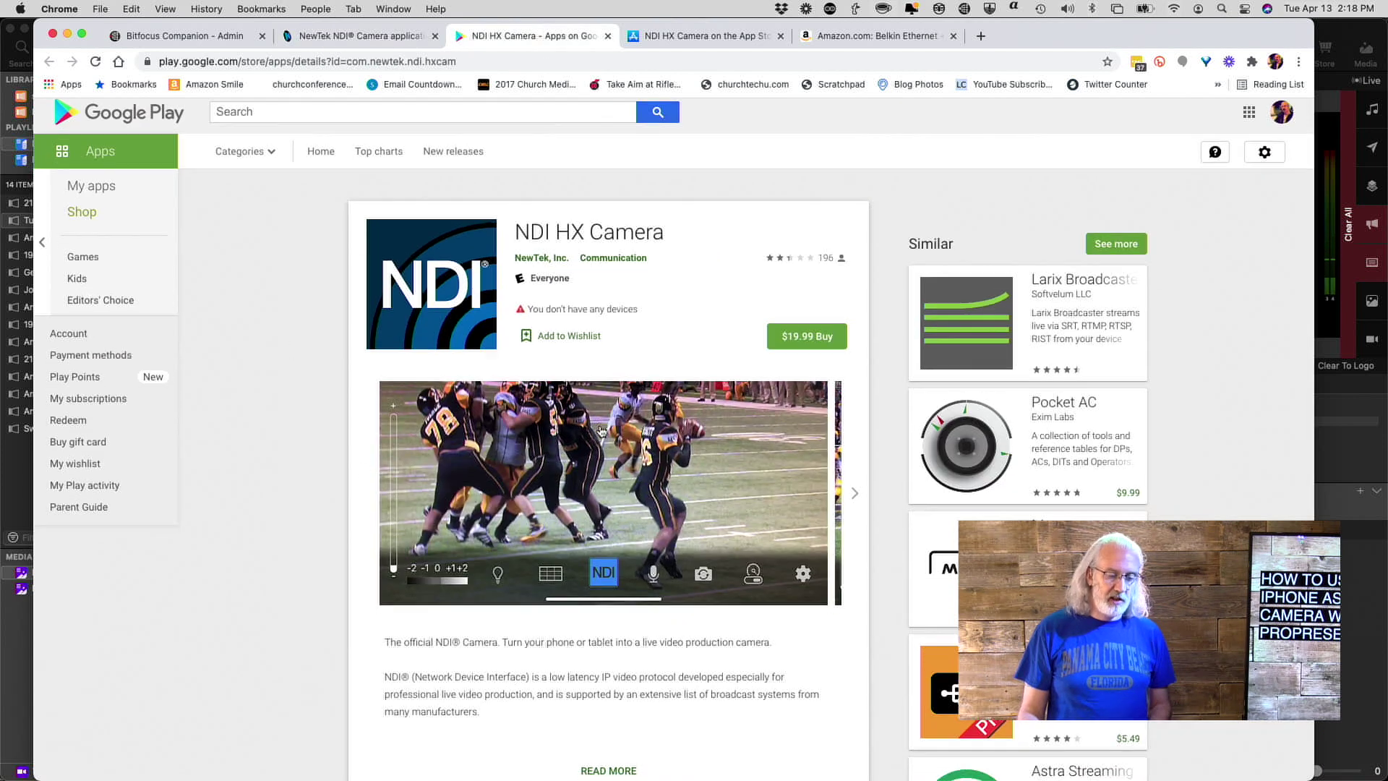
- Browse the NDI HX Camera App Store listing (Version 2.6, $19.99), comparing it with Google Play
{"action": "scroll", "coordinate": [600, 432], "scroll_direction": "down", "scroll_amount": 5}
{"action": "scroll", "coordinate": [600, 432], "scroll_direction": "up", "scroll_amount": 6}
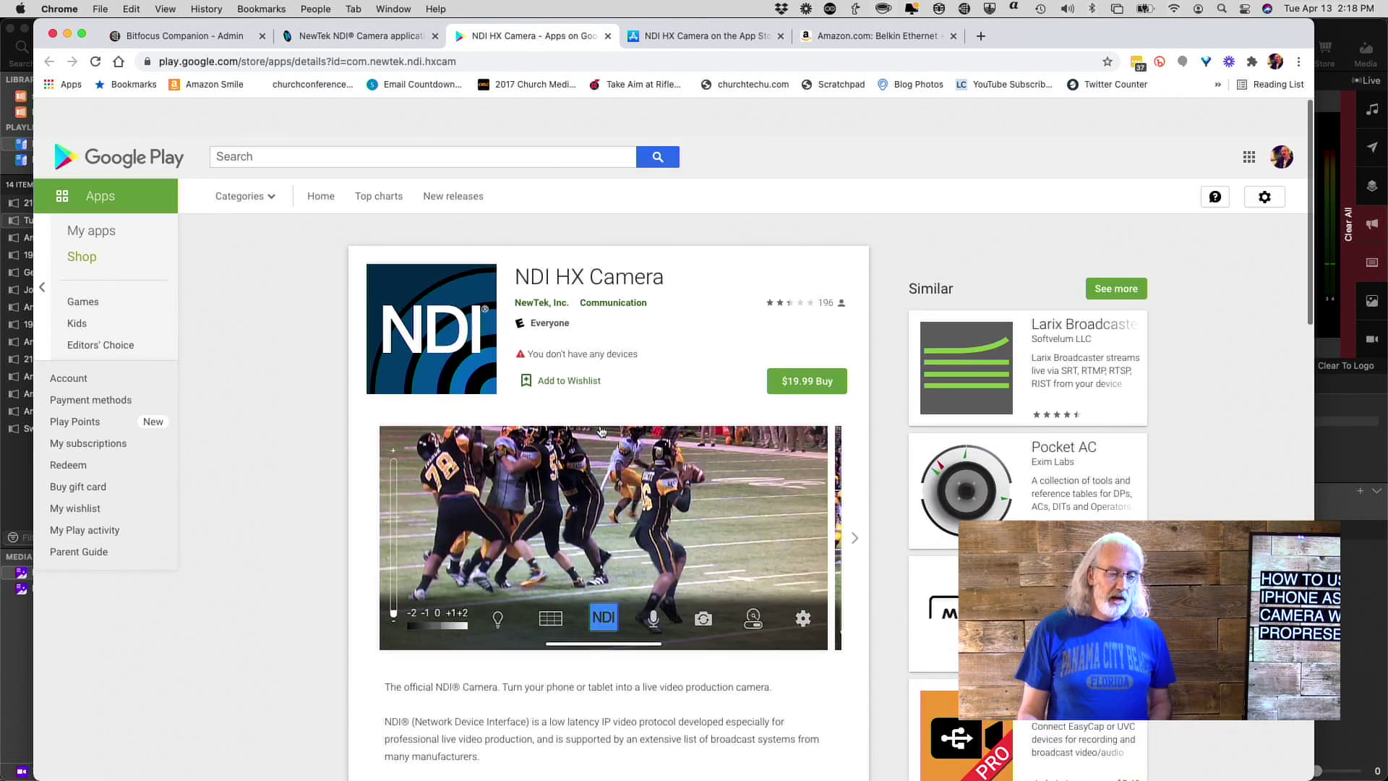
{"action": "left_click", "coordinate": [745, 36]}
{"action": "scroll", "coordinate": [650, 316], "scroll_direction": "down", "scroll_amount": 3}
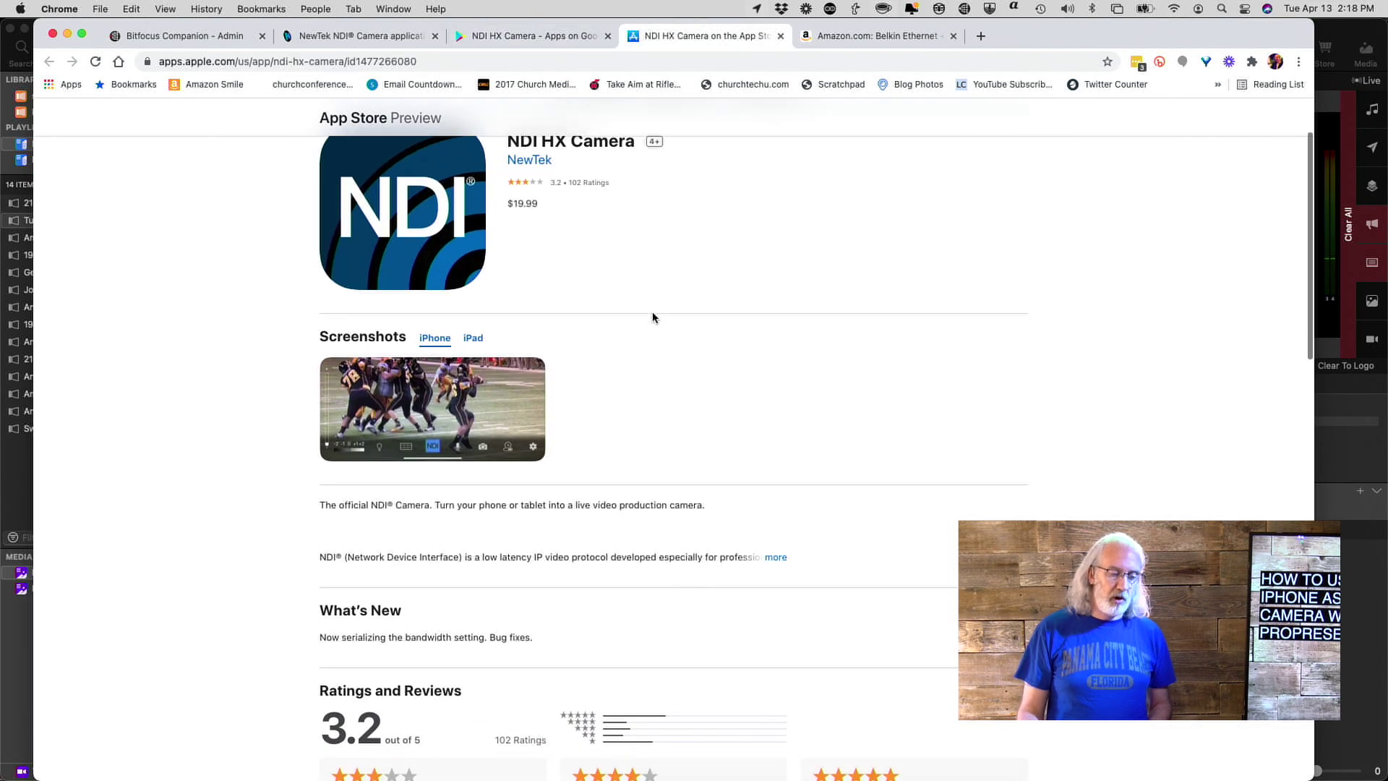
{"action": "scroll", "coordinate": [653, 317], "scroll_direction": "up", "scroll_amount": 3}
{"action": "scroll", "coordinate": [653, 318], "scroll_direction": "down", "scroll_amount": 6}
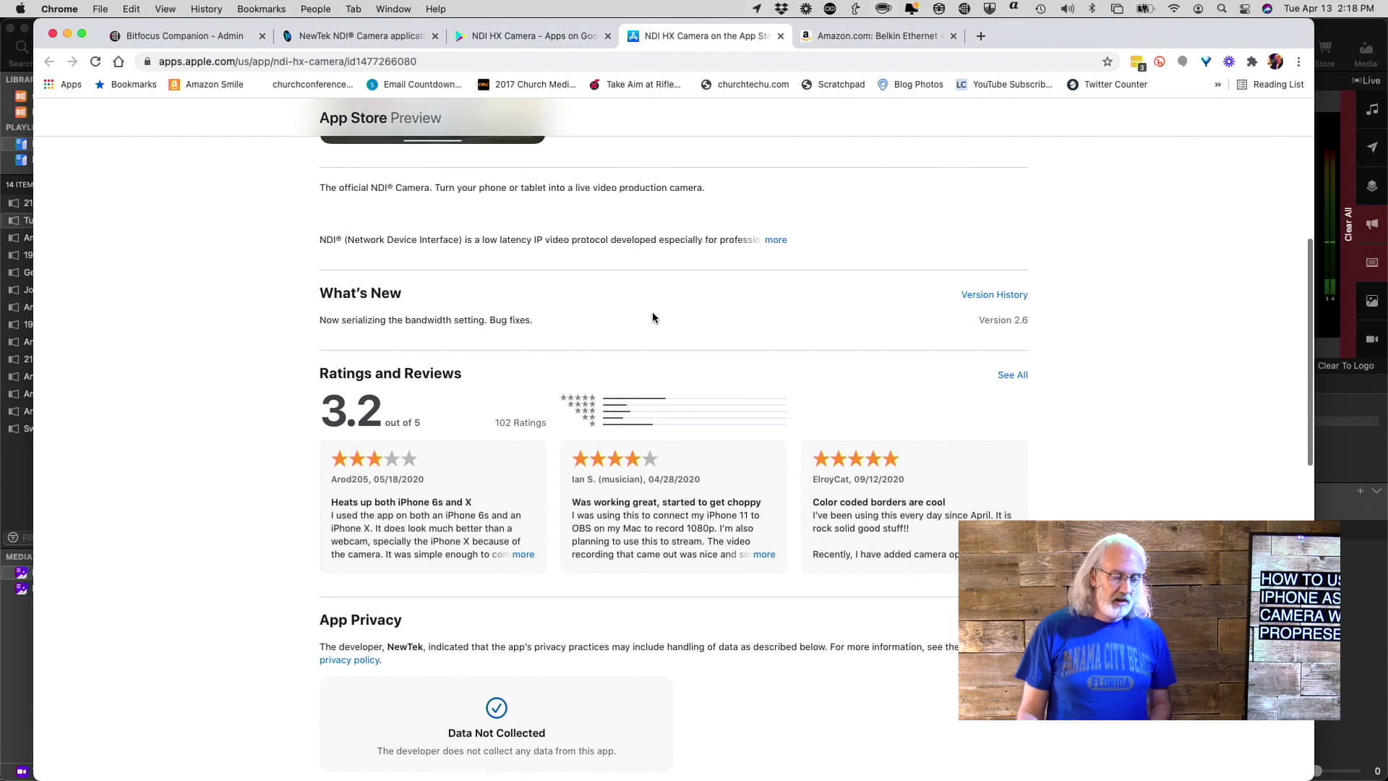
{"action": "scroll", "coordinate": [653, 318], "scroll_direction": "down", "scroll_amount": 3}
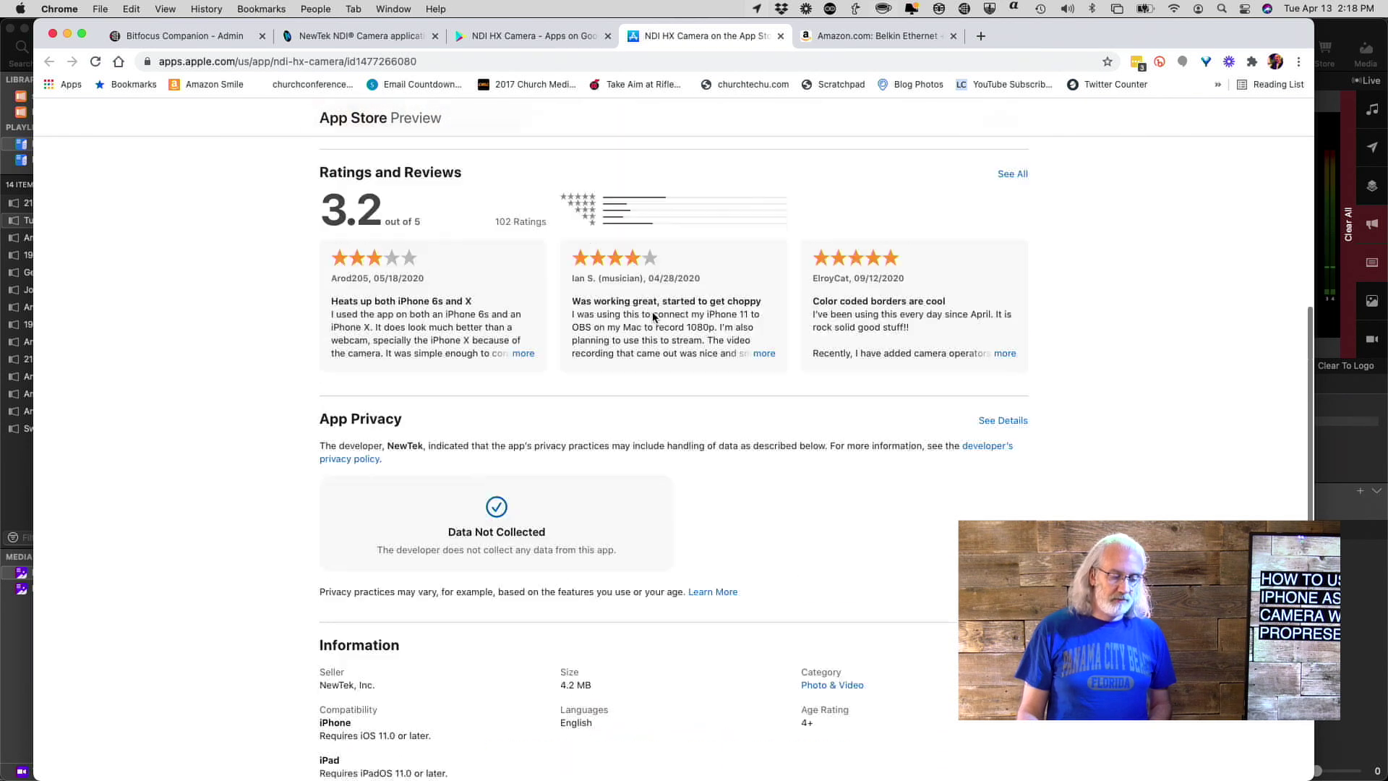
{"action": "scroll", "coordinate": [653, 318], "scroll_direction": "up", "scroll_amount": 10}
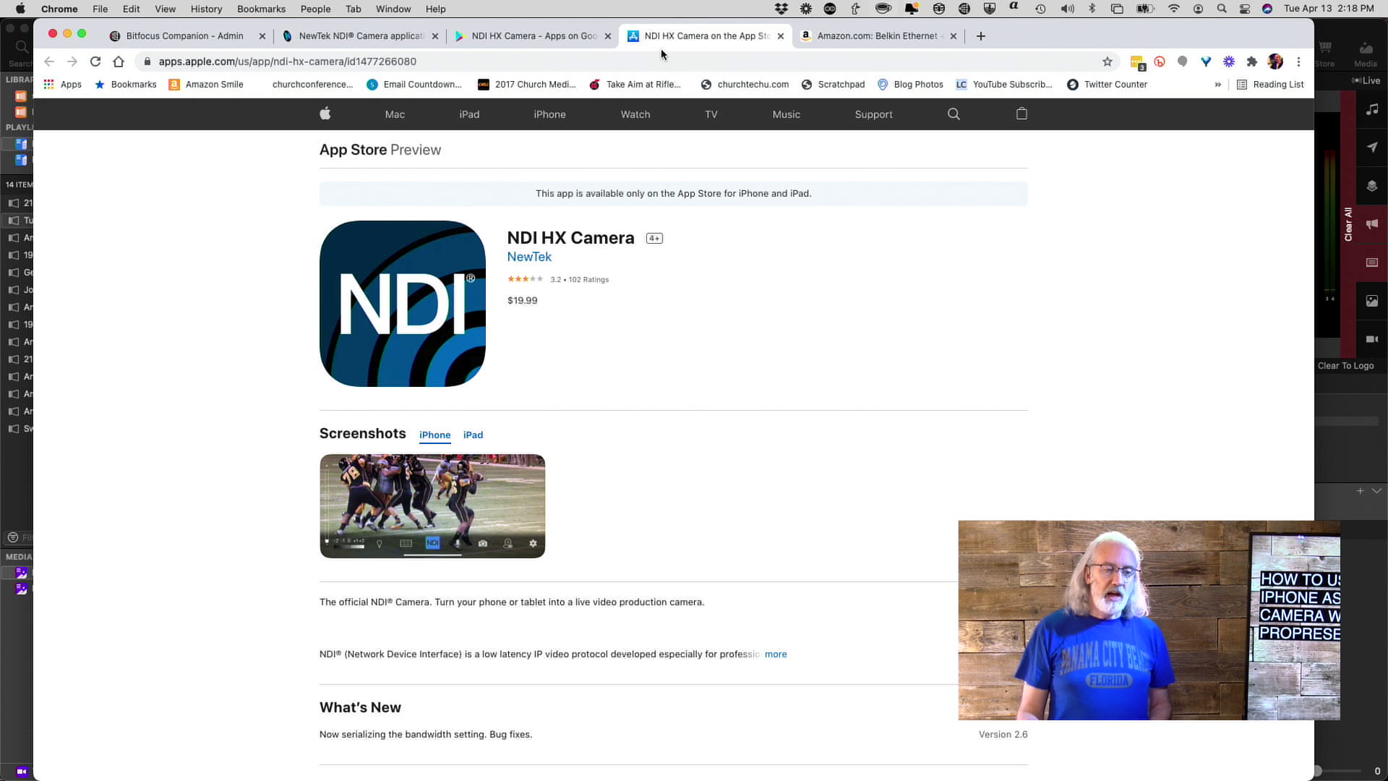
{"action": "left_click", "coordinate": [556, 34]}
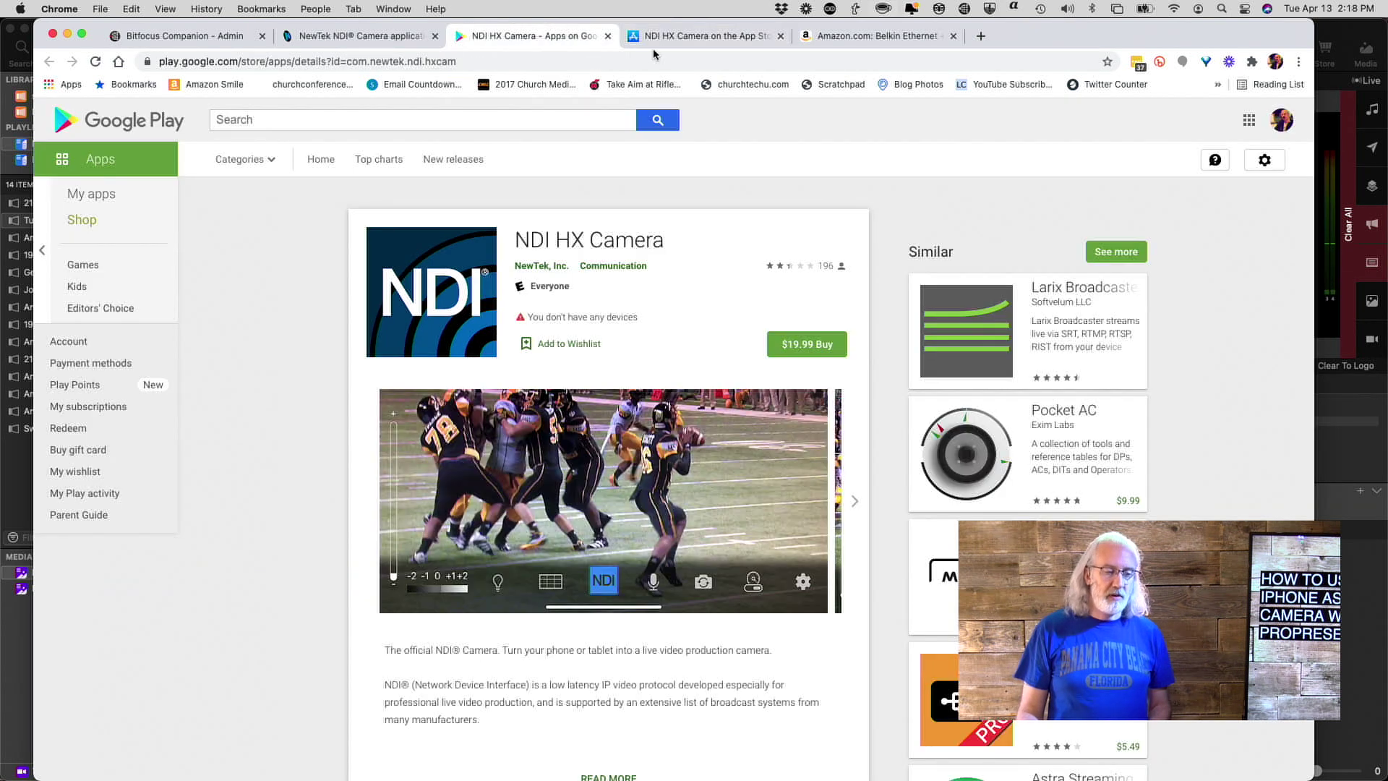
{"action": "left_click", "coordinate": [685, 37]}
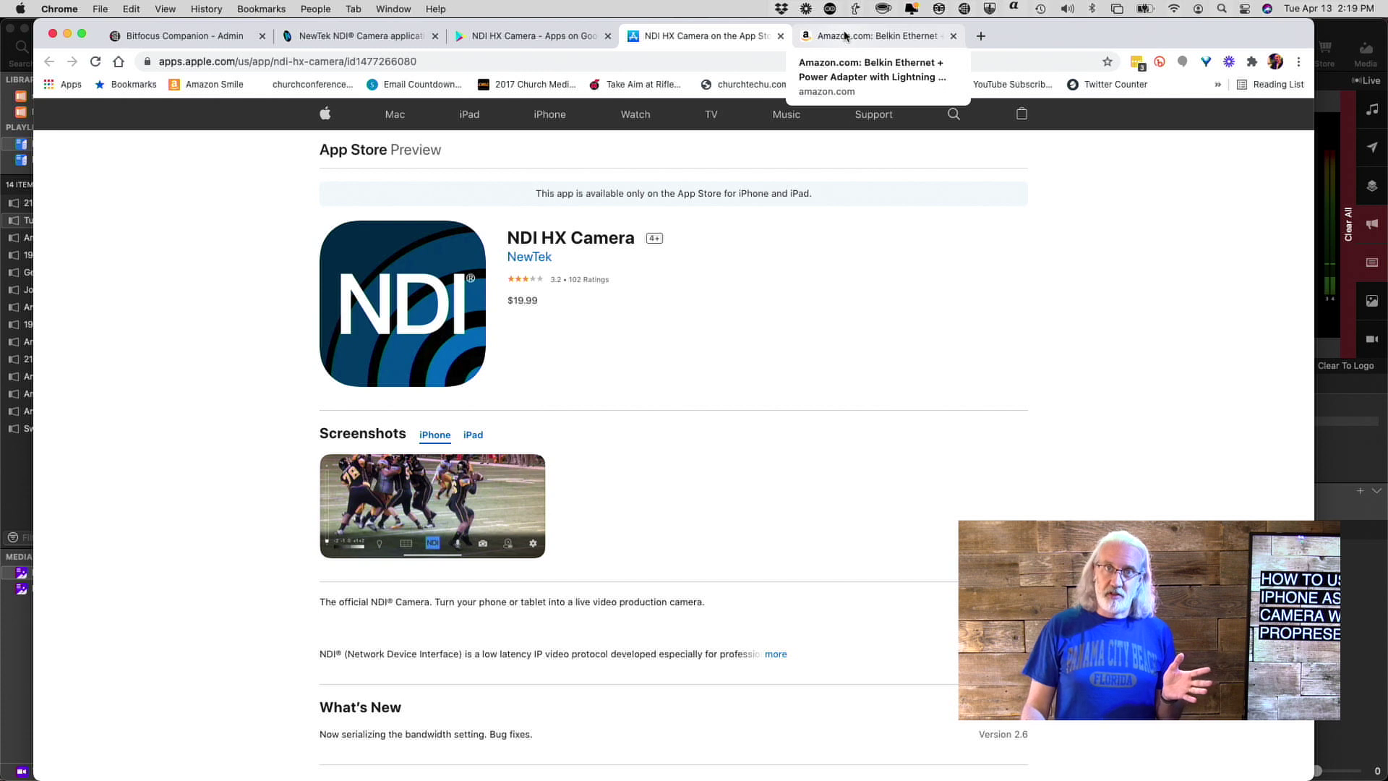
- Scroll the Amazon page for the $86.99 Belkin Lightning-to-Ethernet adapter, then return to ProPresenter
{"action": "left_click", "coordinate": [845, 36]}
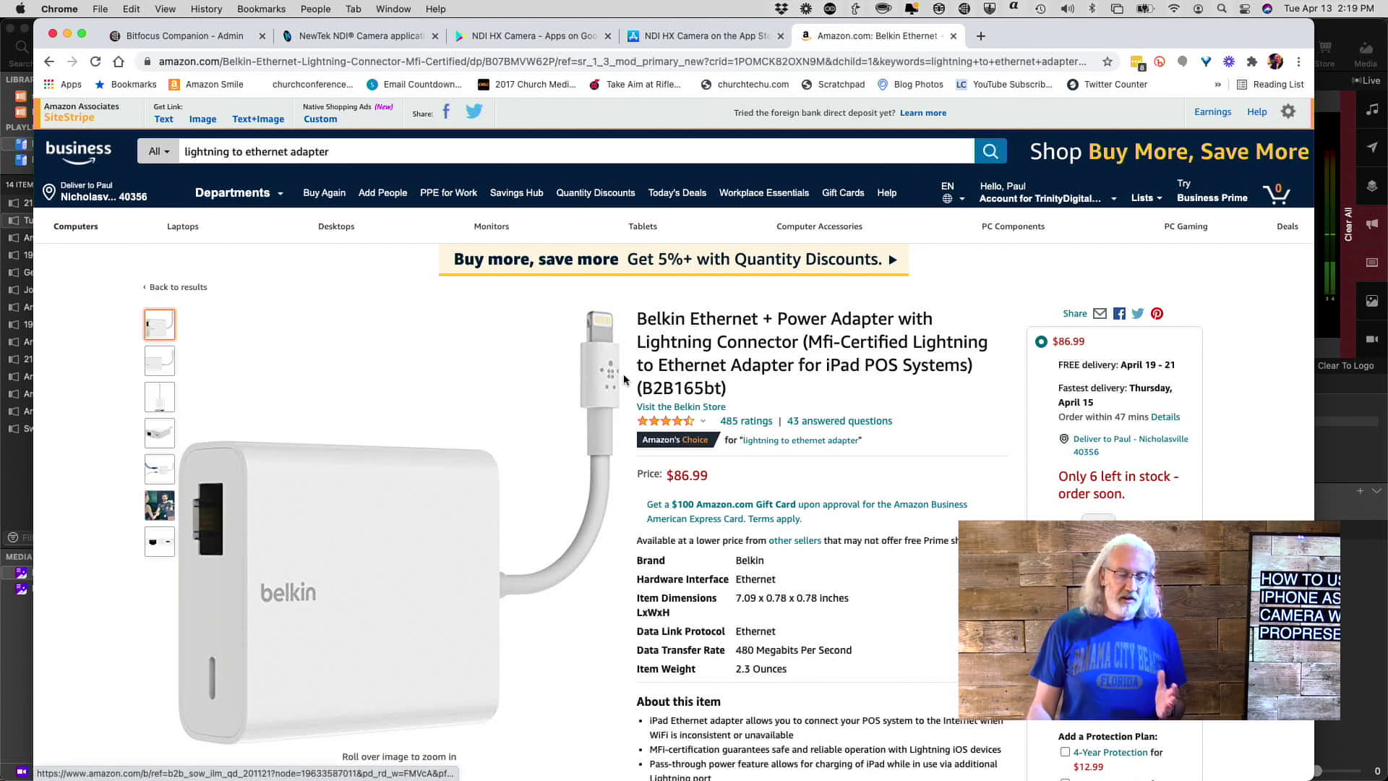
{"action": "scroll", "coordinate": [631, 389], "scroll_direction": "down", "scroll_amount": 1}
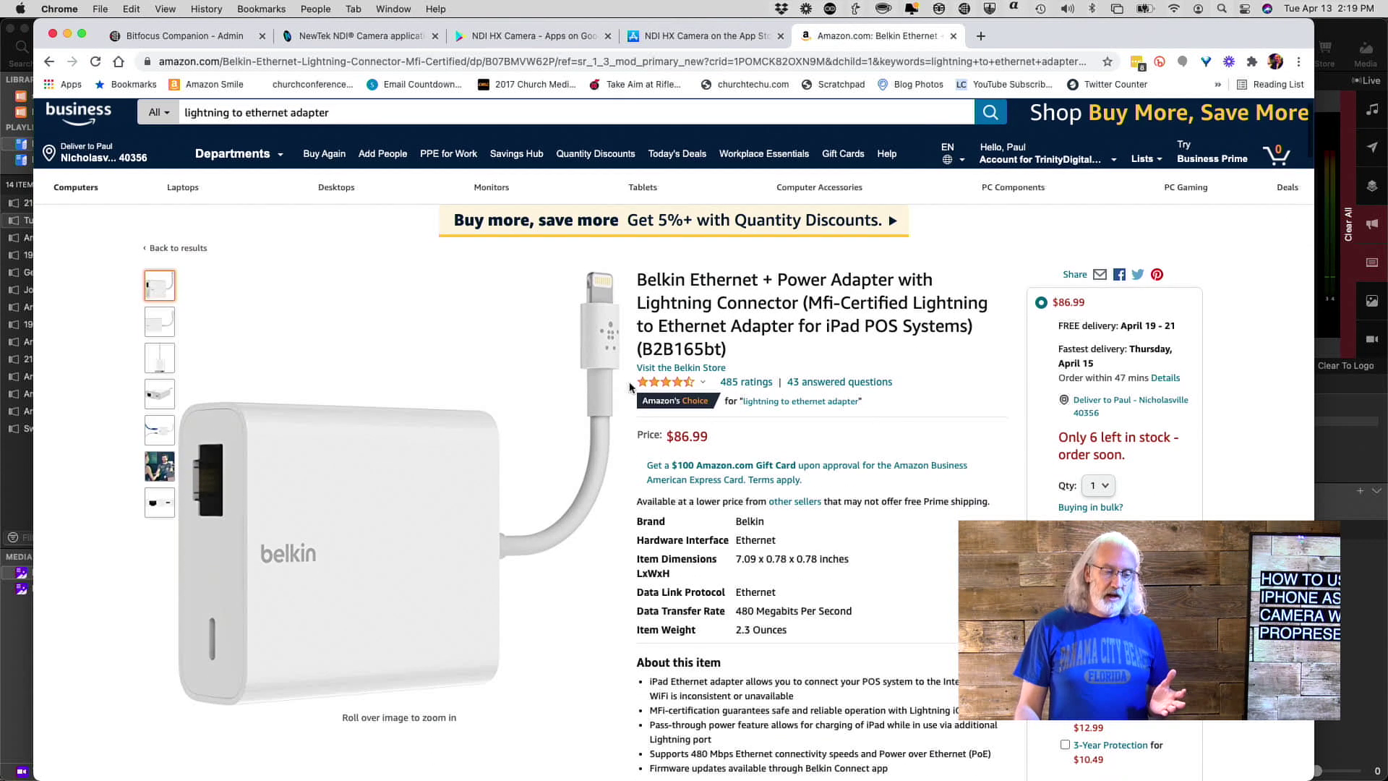
{"action": "scroll", "coordinate": [632, 388], "scroll_direction": "down", "scroll_amount": 1}
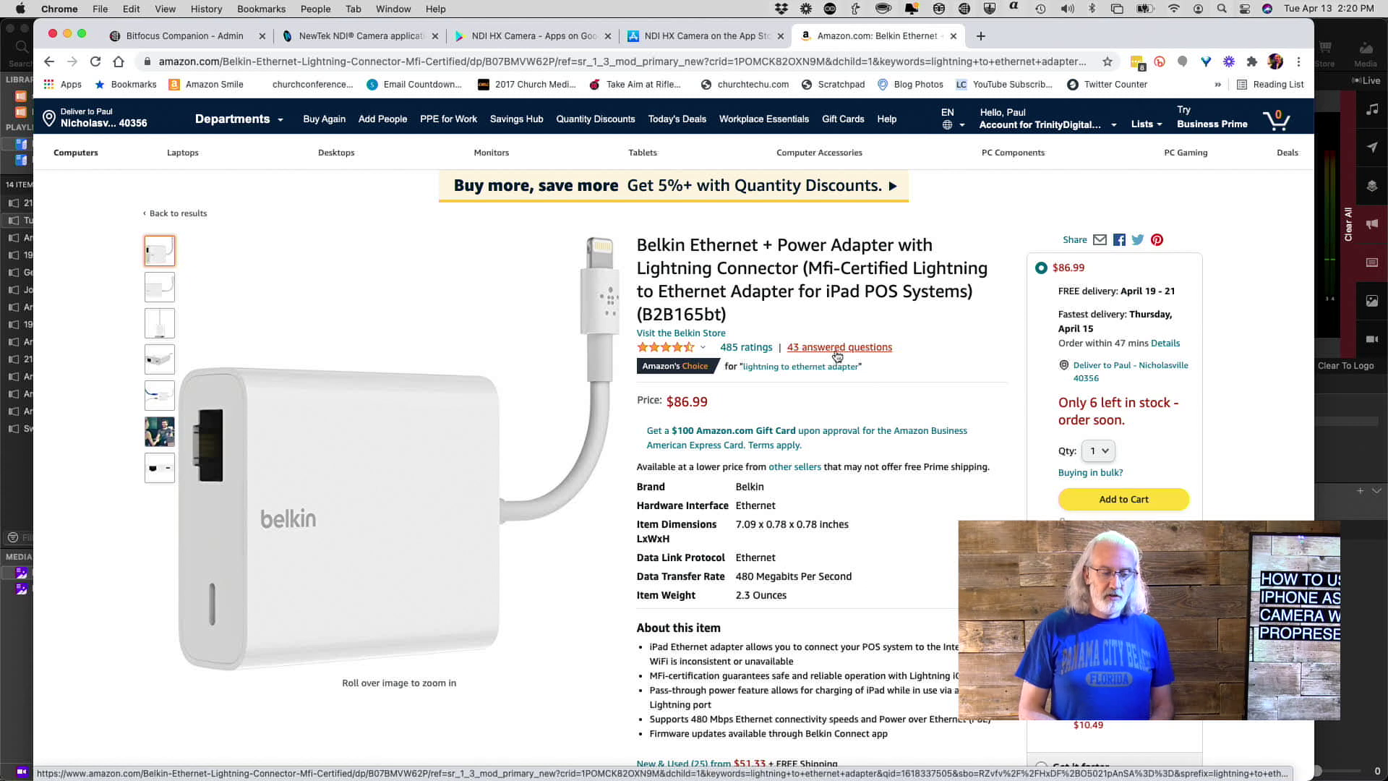
{"action": "scroll", "coordinate": [837, 355], "scroll_direction": "down", "scroll_amount": 3}
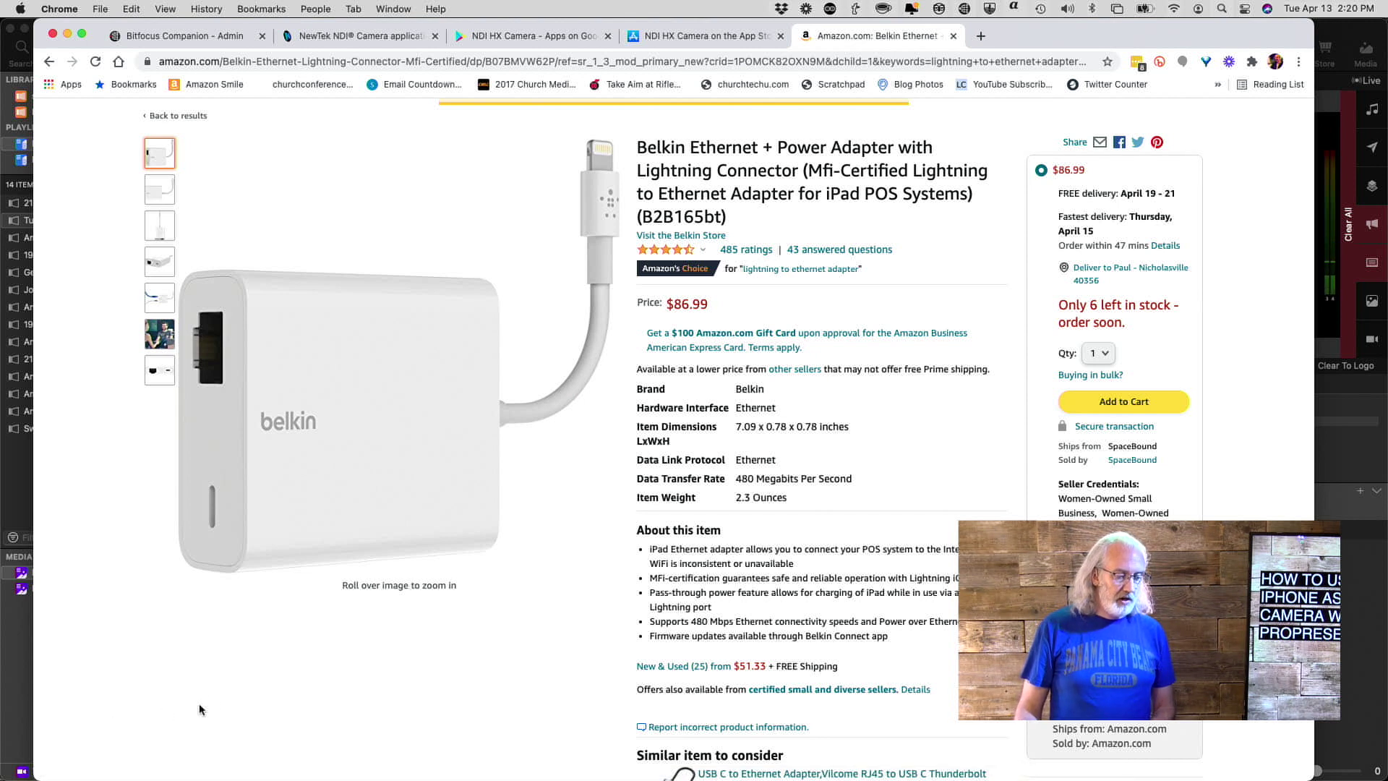
{"action": "left_click", "coordinate": [22, 629]}
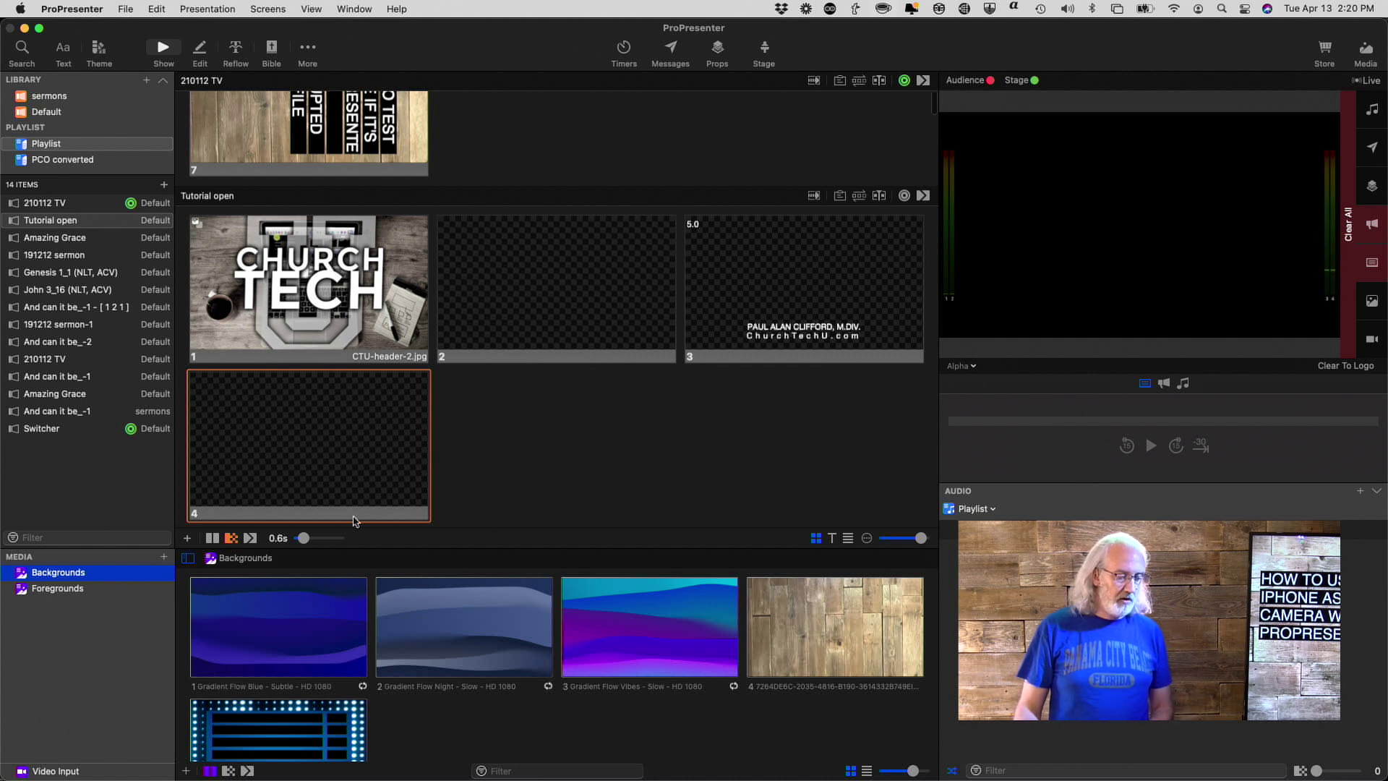
- Add Input 4: NDI iPhone to the Video Input bin and trigger its new tile live
{"action": "left_click", "coordinate": [43, 772]}
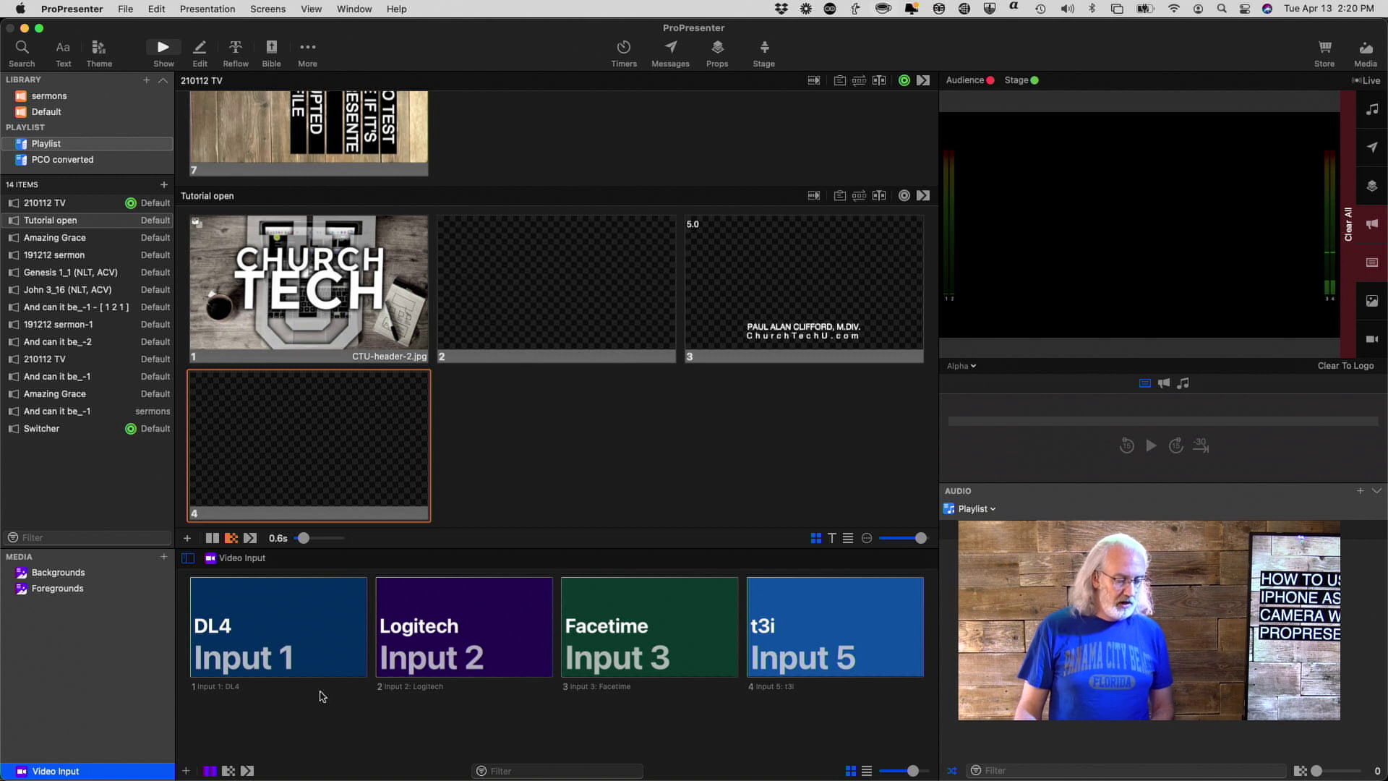
{"action": "left_click", "coordinate": [187, 771]}
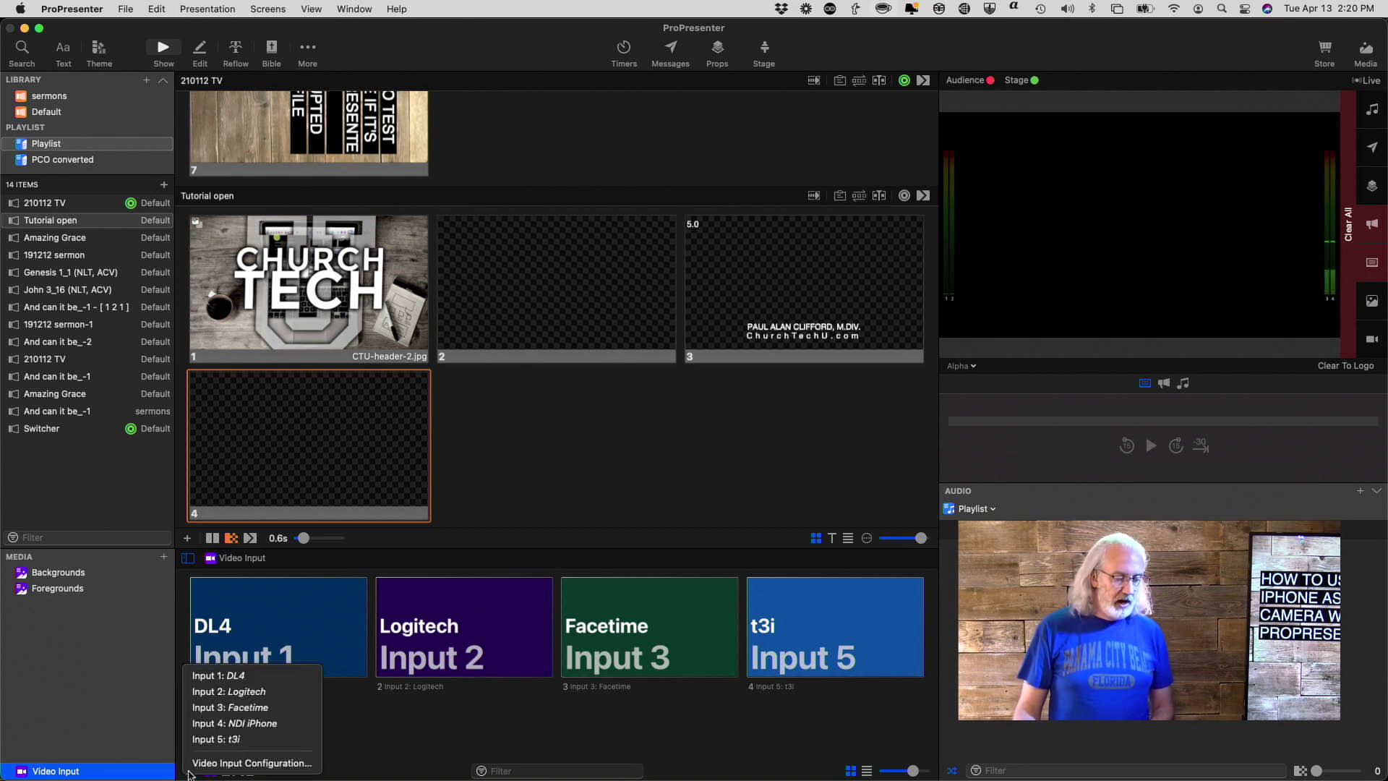
{"action": "left_click", "coordinate": [228, 724]}
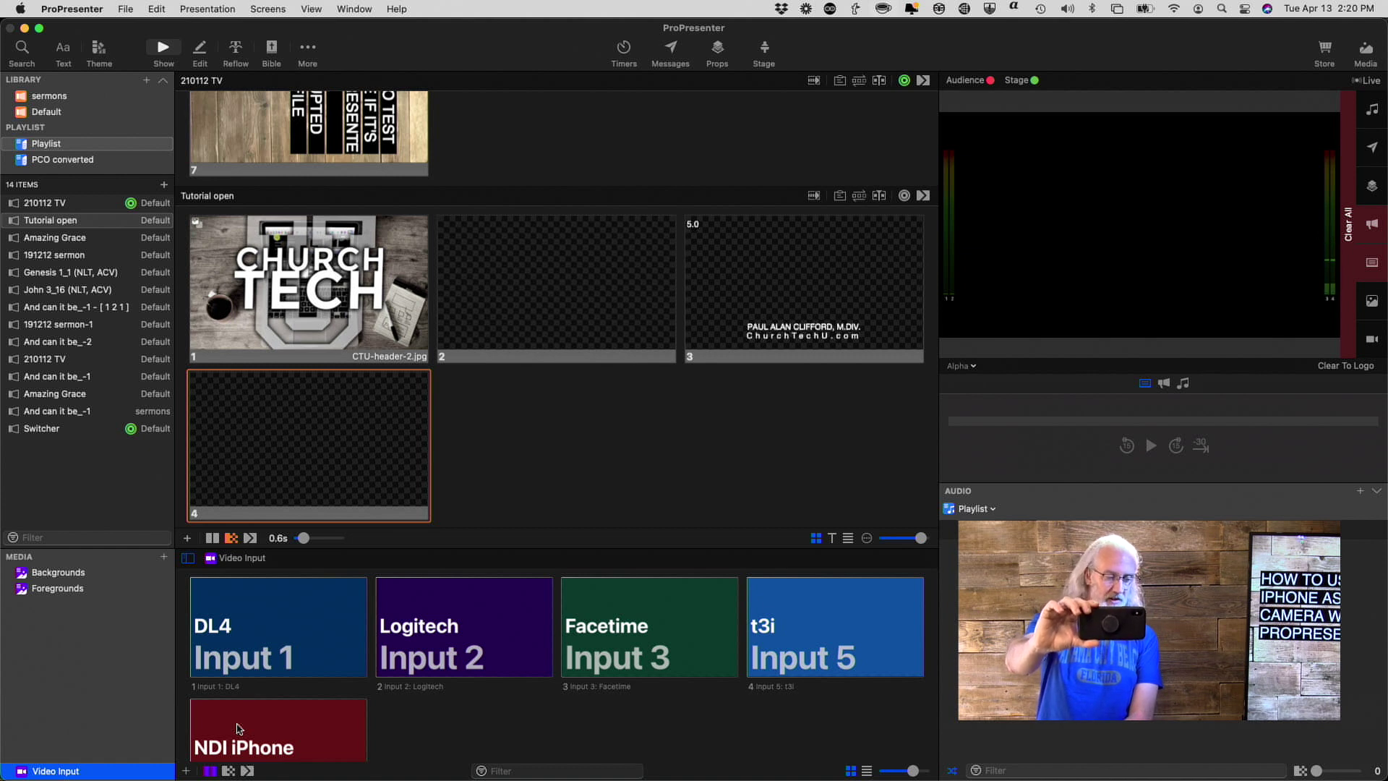
{"action": "left_click", "coordinate": [239, 729]}
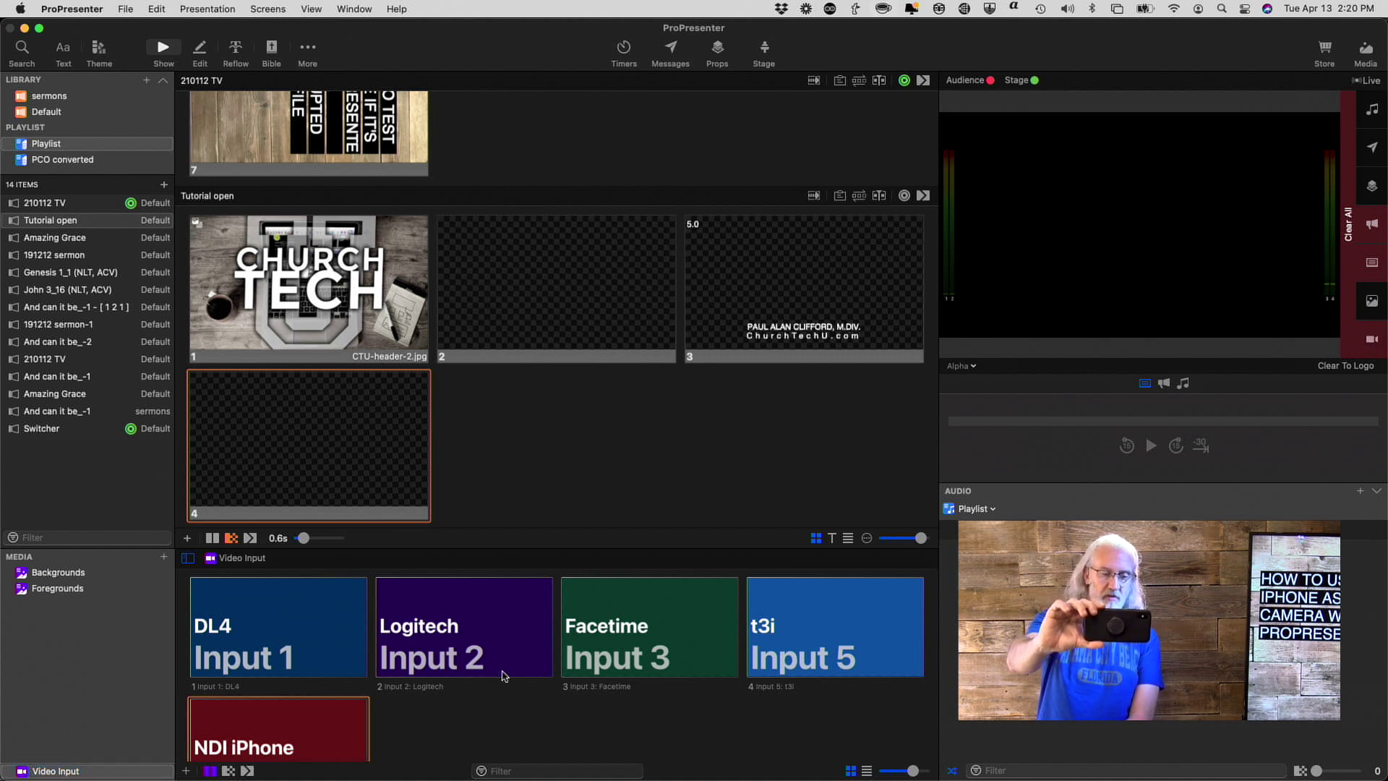
- Switch the output preview from Alpha to Main out and clear the slide to show the camera
{"action": "left_click", "coordinate": [973, 366]}
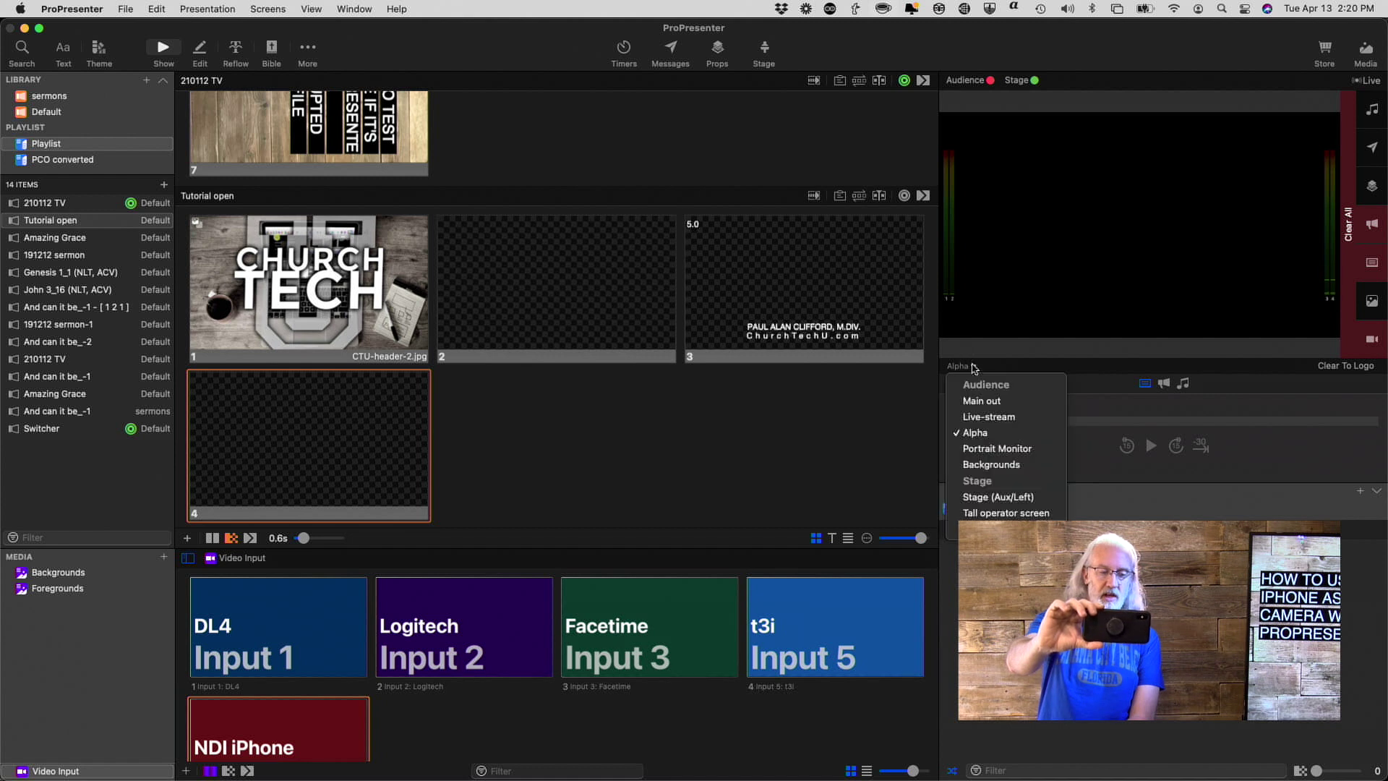
{"action": "left_click", "coordinate": [982, 408]}
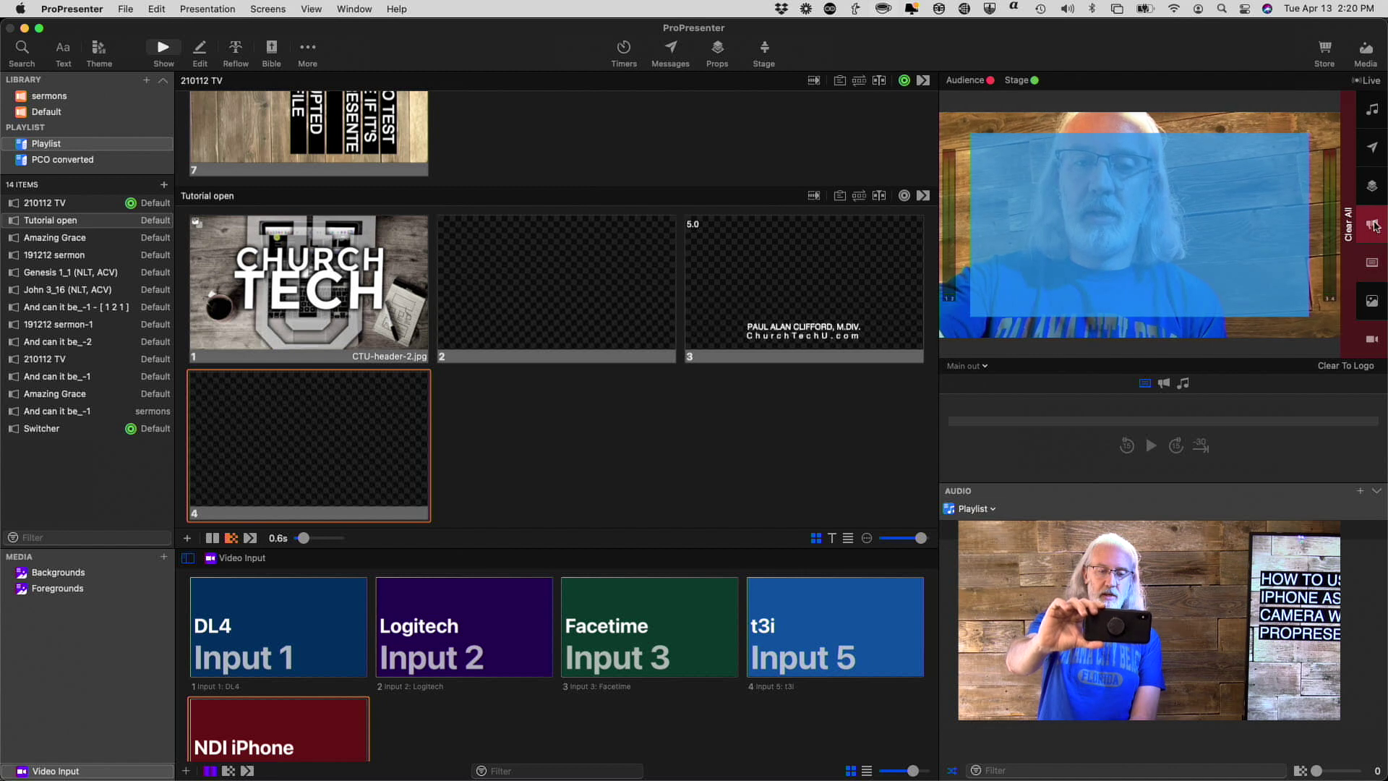
{"action": "left_click", "coordinate": [1373, 263]}
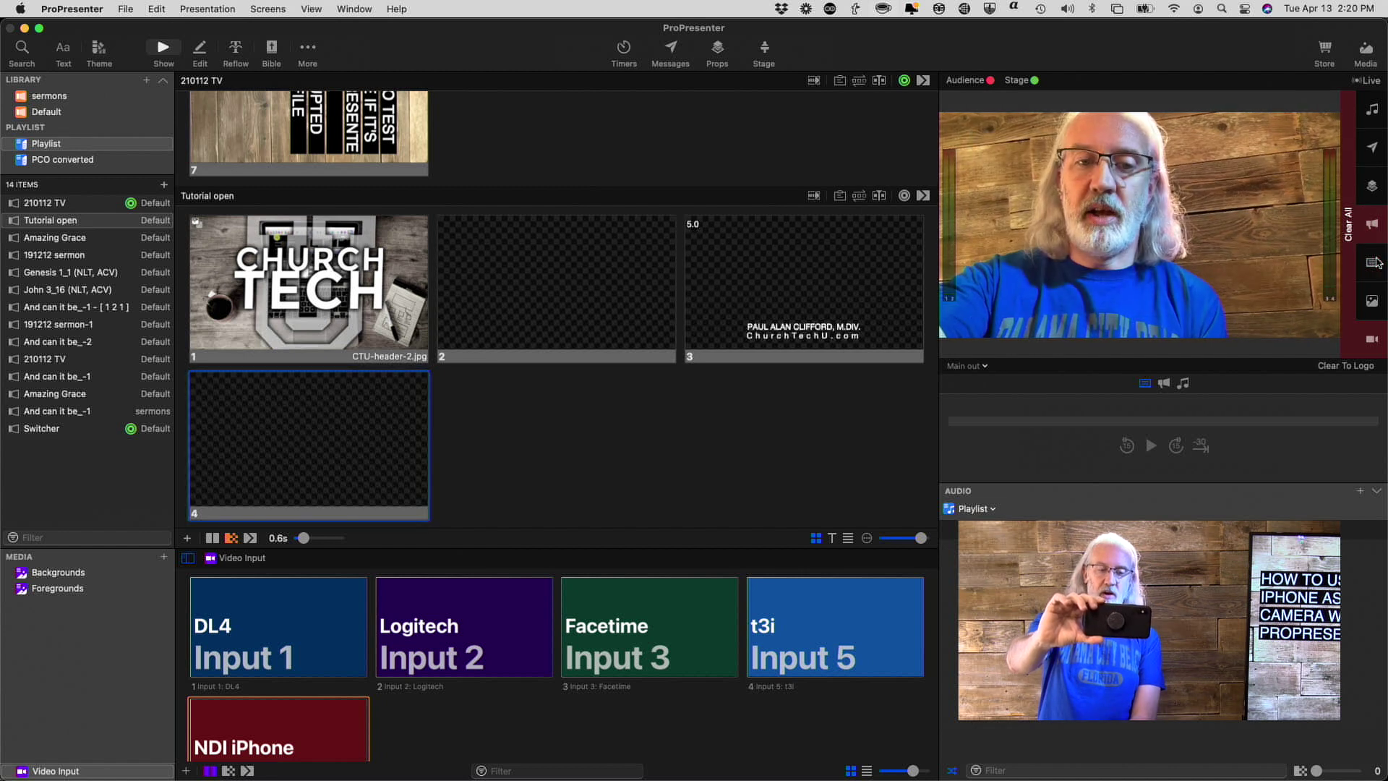